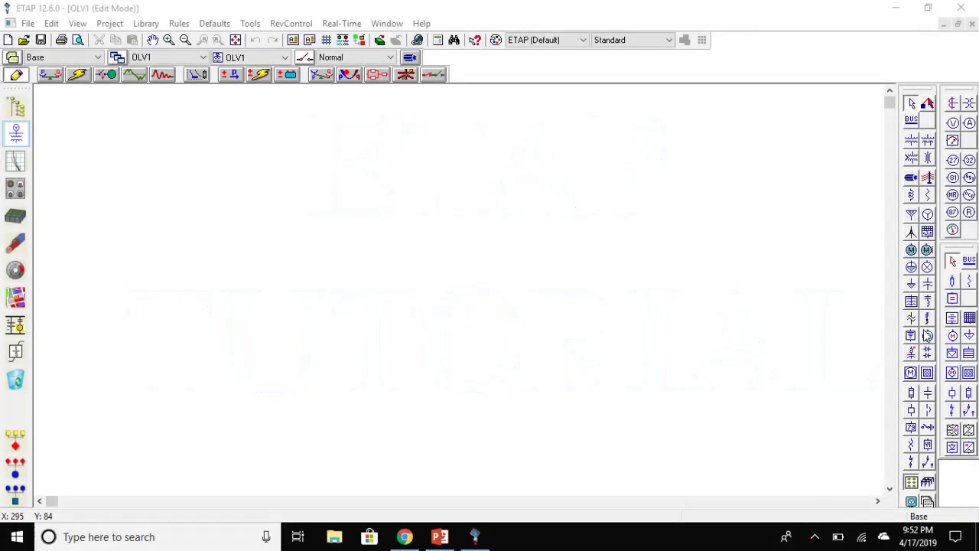
Place Gen1, breaker CB1, Bus1, breaker CB2 and transformer T1 in a vertical column.
left_click(927, 215)
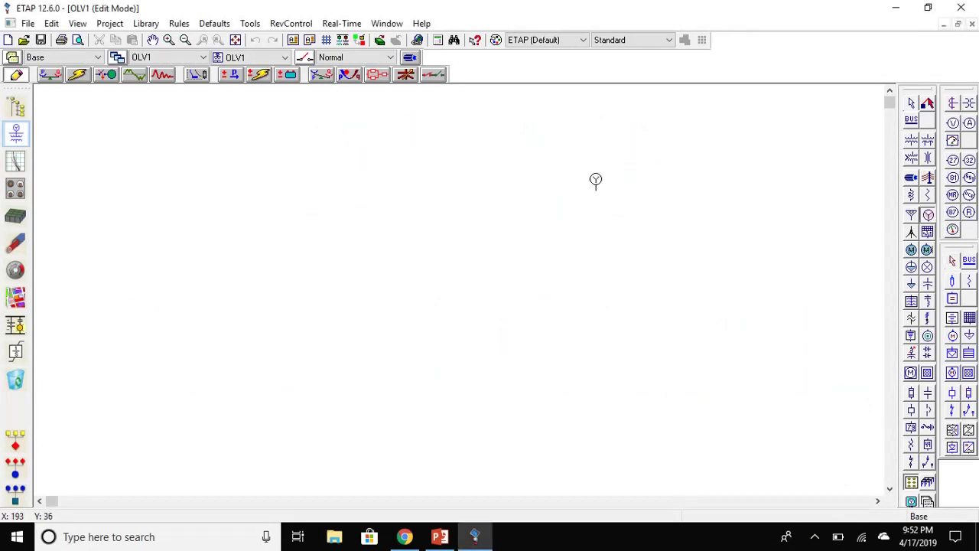
left_click(462, 115)
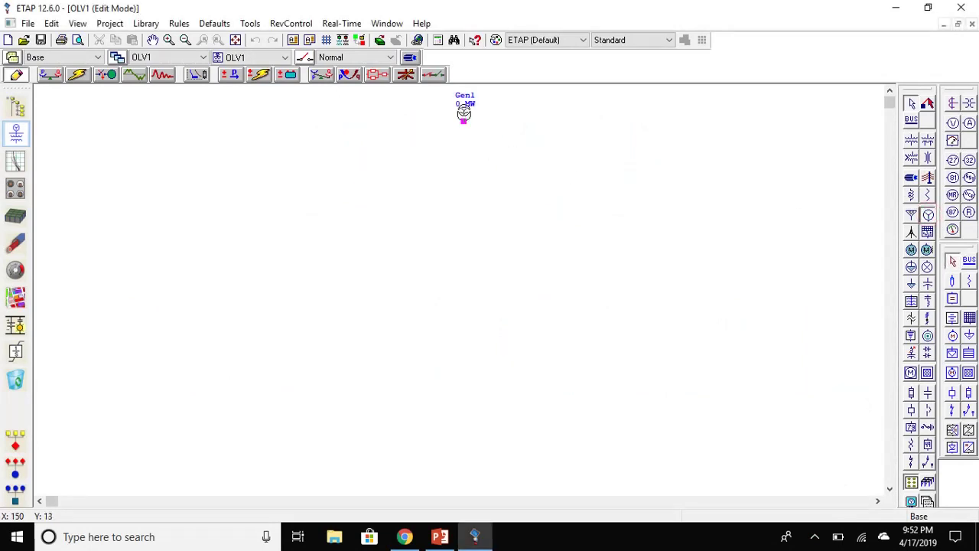
left_click(911, 410)
left_click(463, 158)
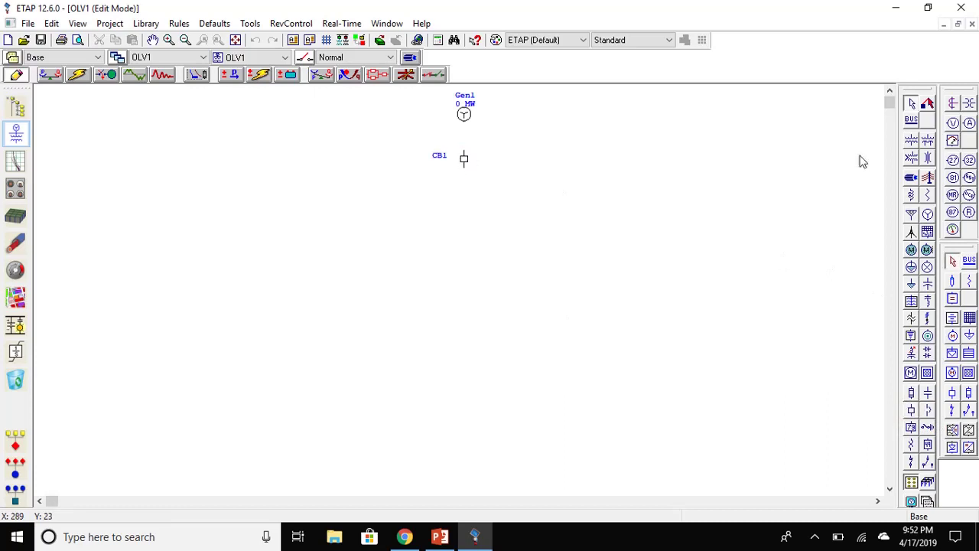
left_click(911, 120)
left_click(463, 184)
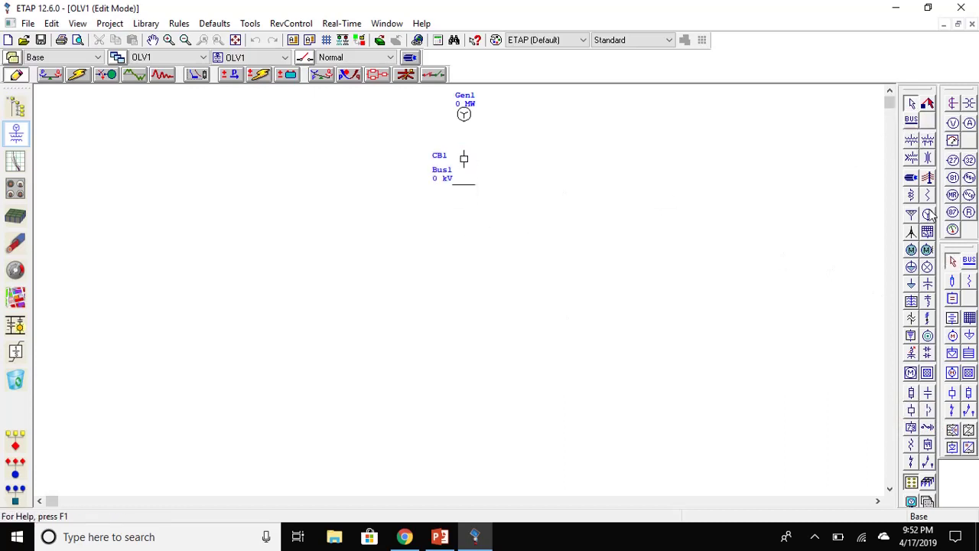
left_click(910, 410)
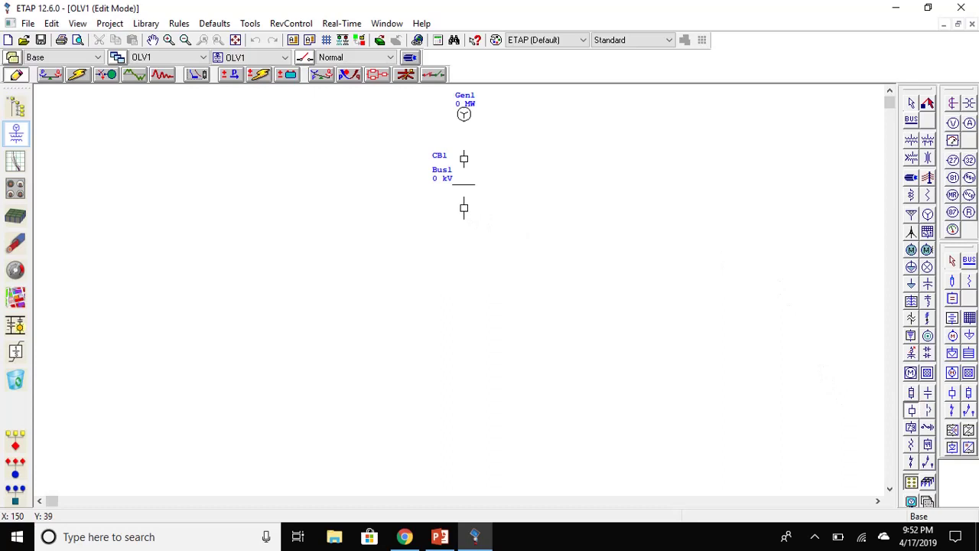
left_click(463, 203)
left_click(911, 139)
left_click(461, 237)
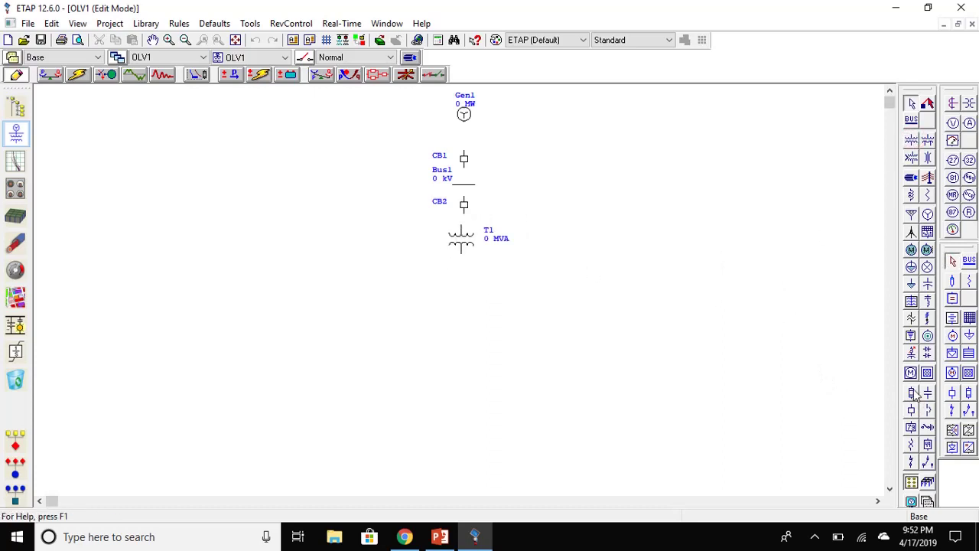
Add breaker CB3, Bus2, breaker CB4, a cable and breaker CB5 below T1.
left_click(911, 410)
left_click(463, 279)
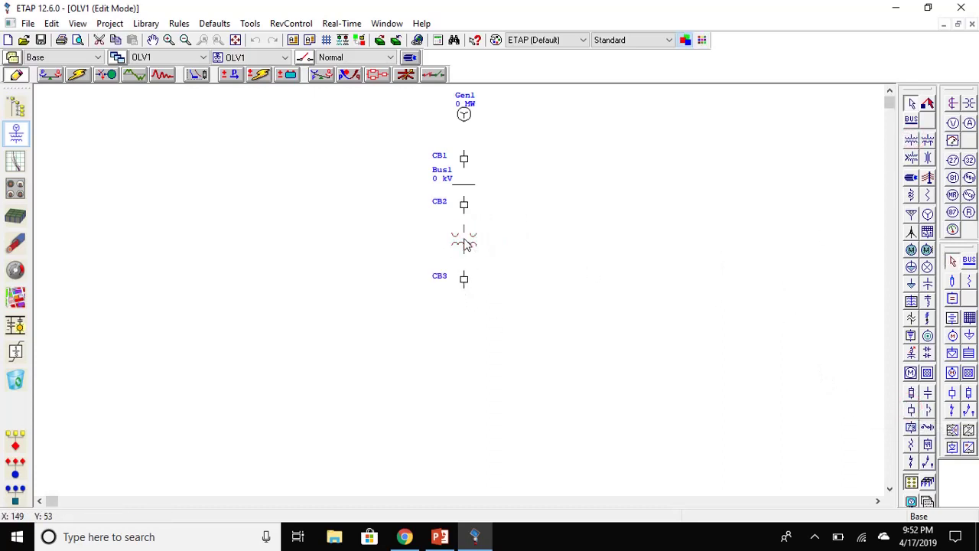
left_click(911, 119)
left_click(467, 304)
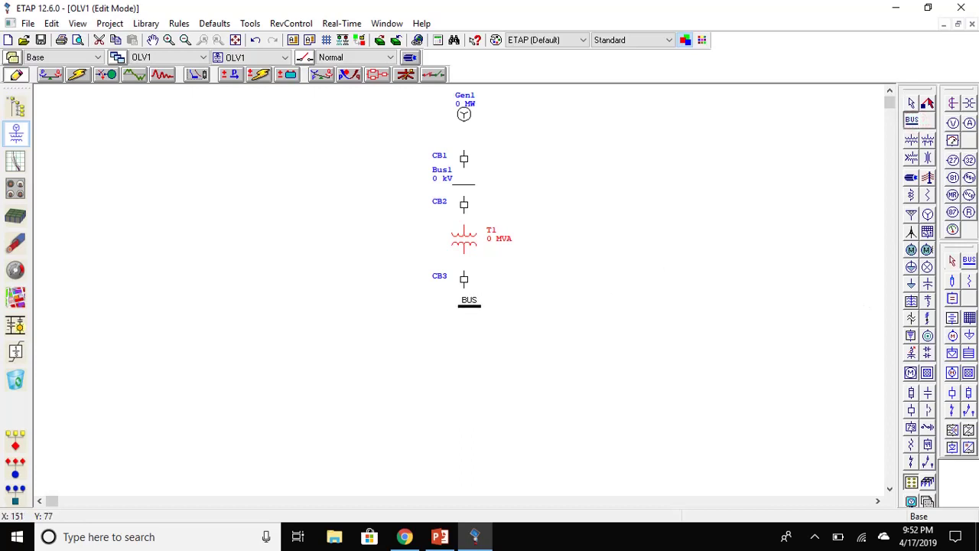
left_click(911, 410)
left_click(468, 328)
left_click(928, 176)
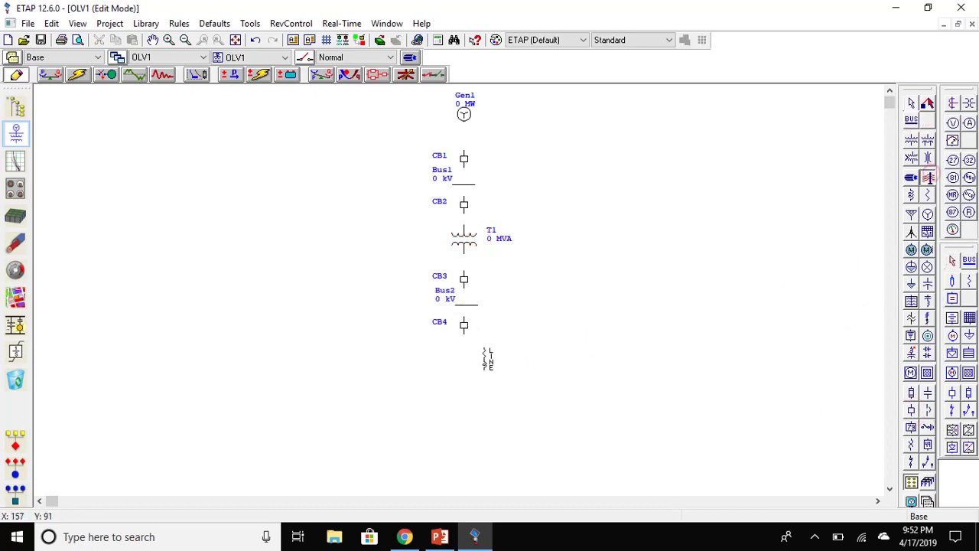
left_click(462, 359)
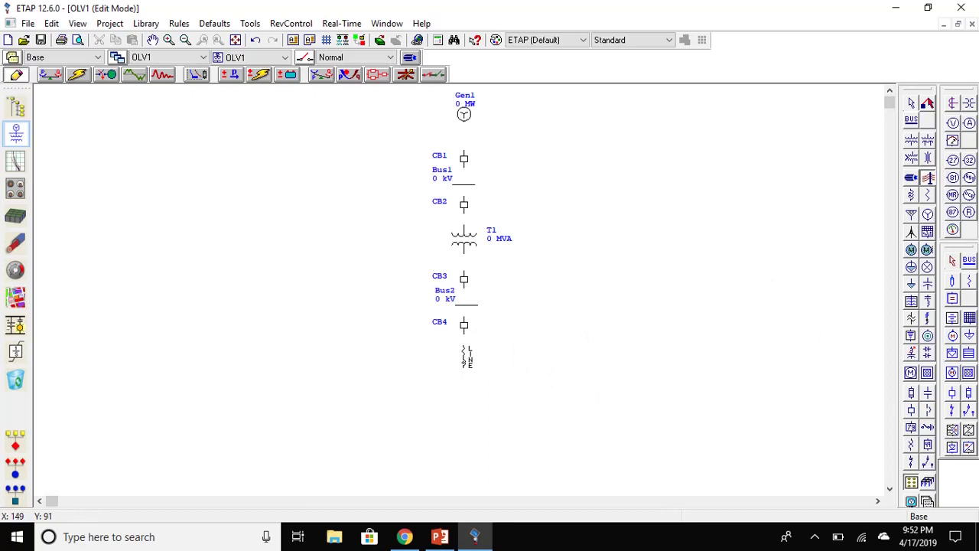
left_click(911, 409)
left_click(467, 397)
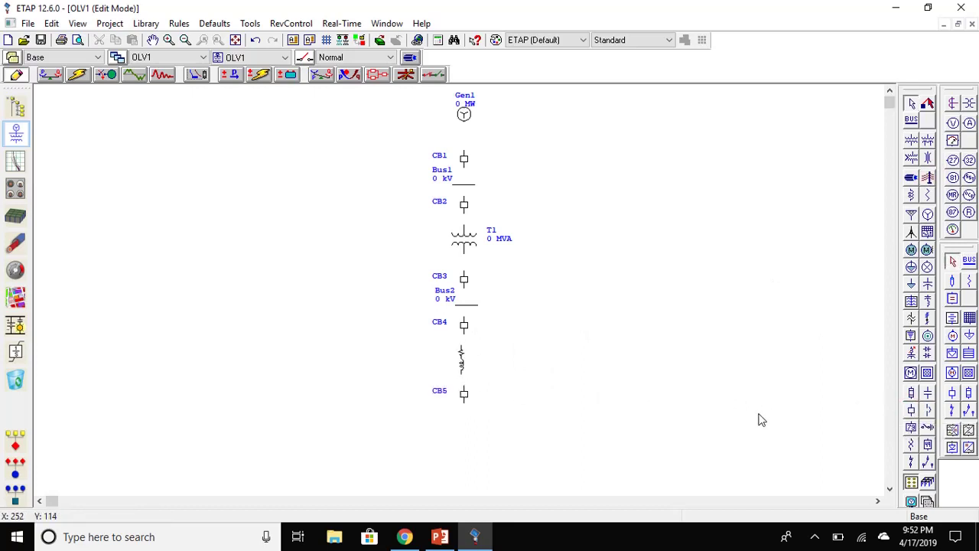
Add Bus3, transformer T2 and breaker CB6 between Bus3 and T2.
left_click(911, 120)
left_click(463, 420)
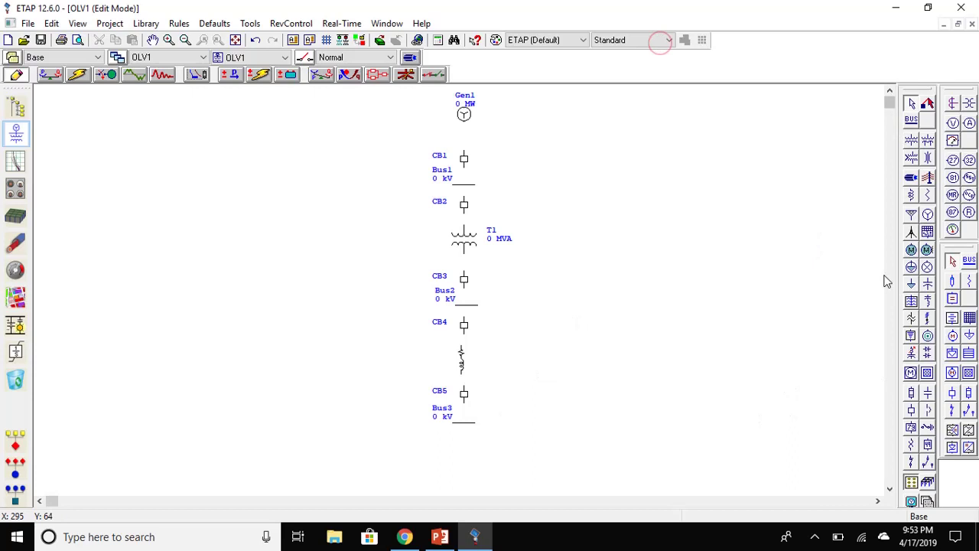
left_click(911, 140)
left_click(464, 477)
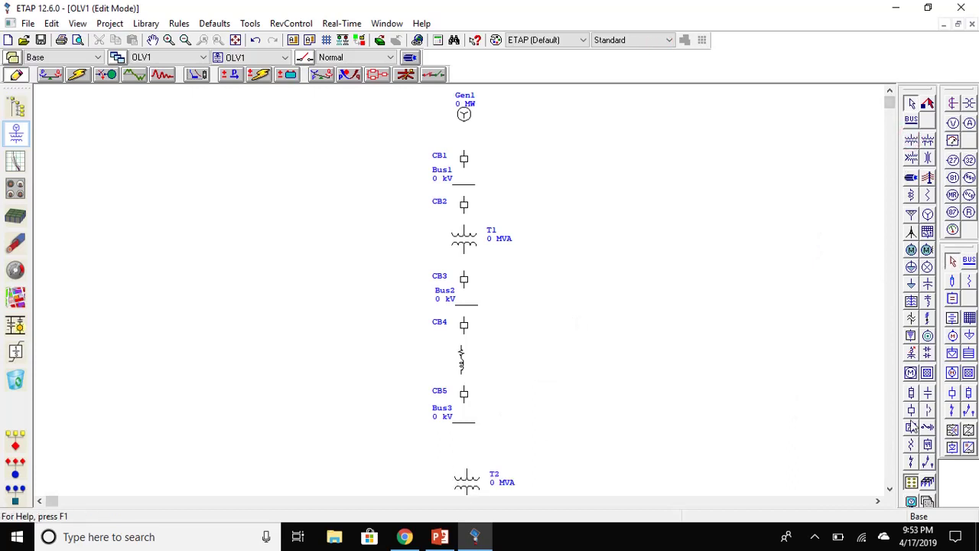
left_click(911, 410)
left_click(464, 442)
scroll(603, 431, "down", 2)
Finish the column with breaker CB7, Bus4, breaker CB8 and the lumped load.
left_click(911, 410)
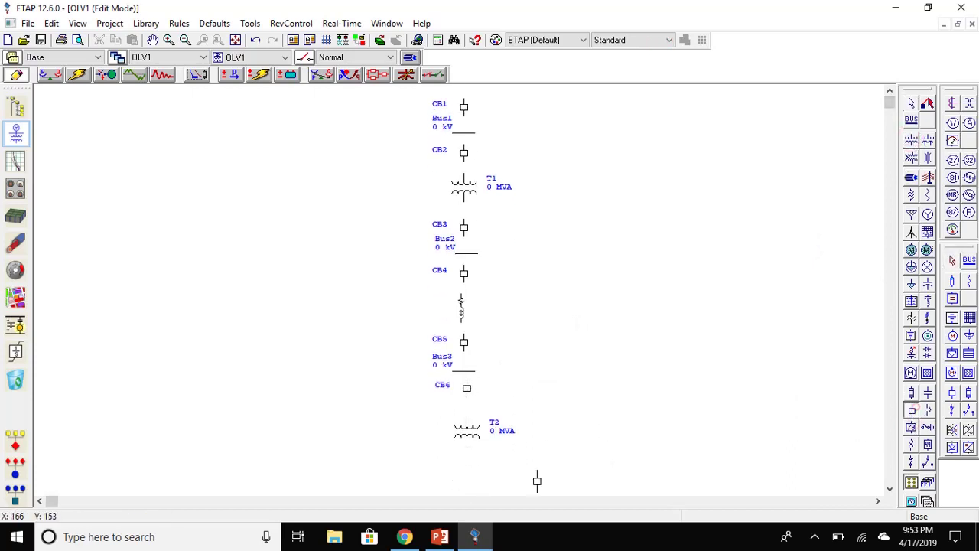
left_click(465, 471)
scroll(808, 354, "down", 2)
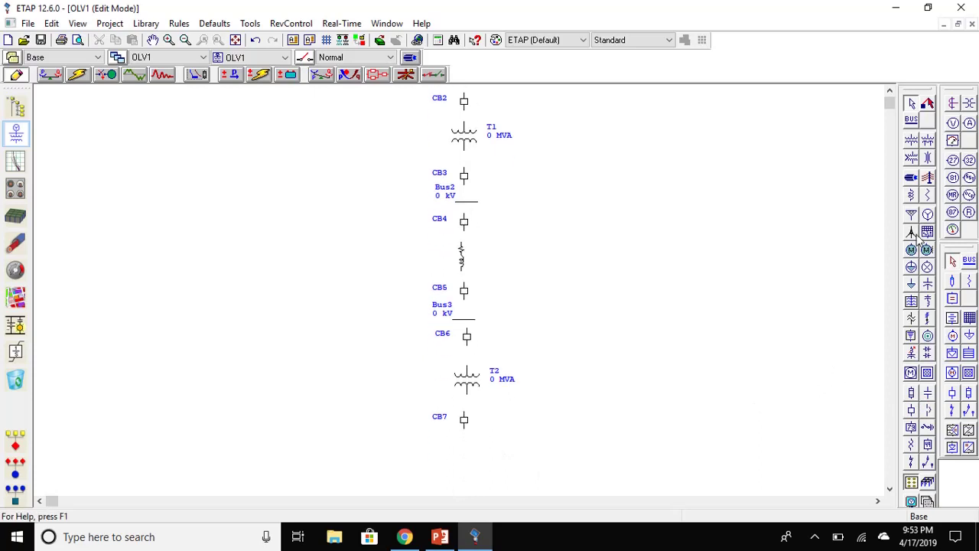
left_click(910, 119)
left_click(462, 450)
scroll(775, 409, "down", 1)
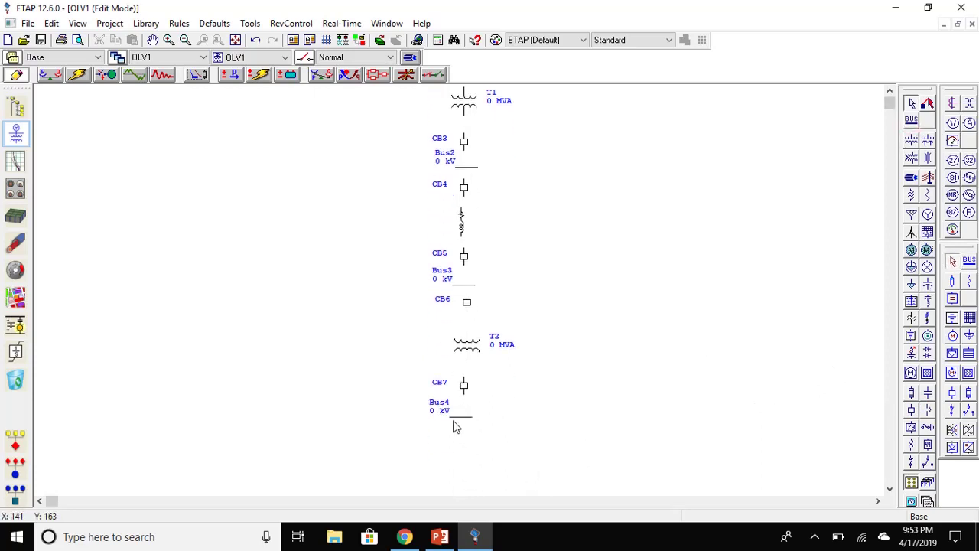
left_click(911, 410)
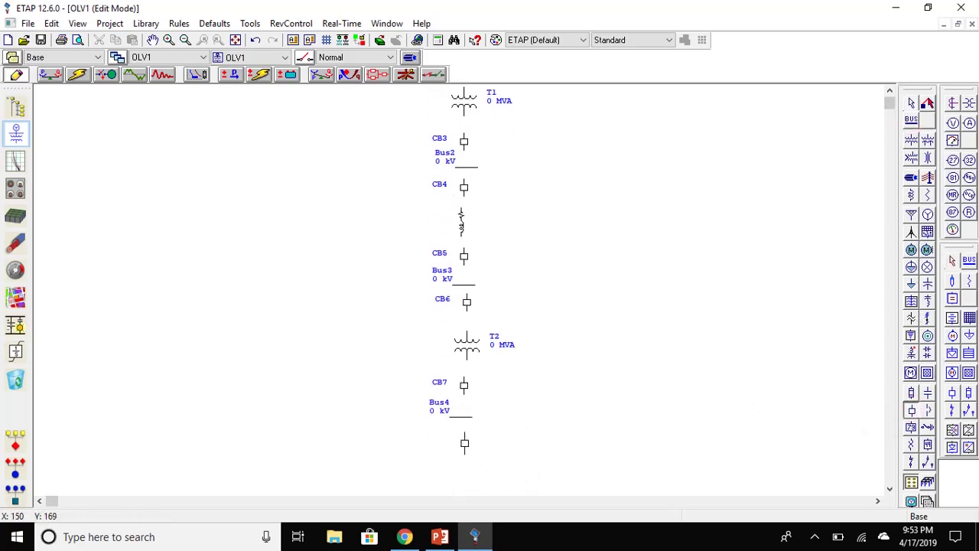
left_click(464, 440)
left_click(911, 267)
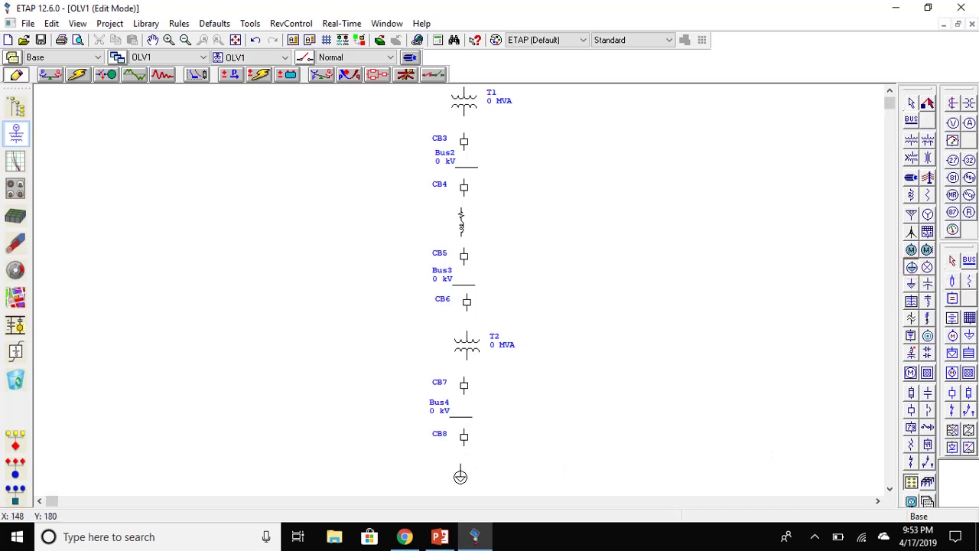
left_click(464, 479)
scroll(634, 430, "up", 4)
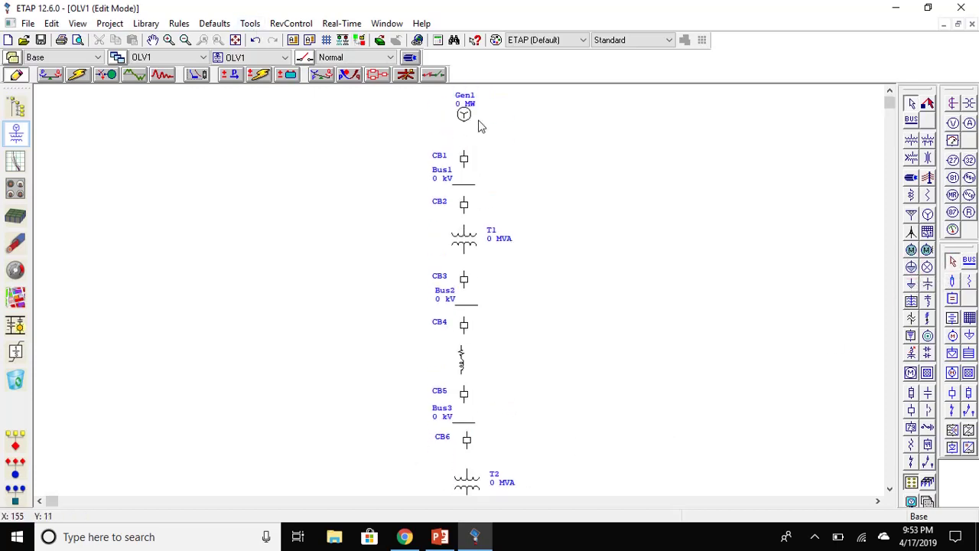
Draw connection lines pin to pin from Gen1 through T1, Bus3, T2, Bus4 to Lump1.
left_click_drag(464, 120, 463, 212)
mouse_move(467, 262)
left_mouse_down()
mouse_move(464, 252)
mouse_move(463, 321)
left_mouse_up()
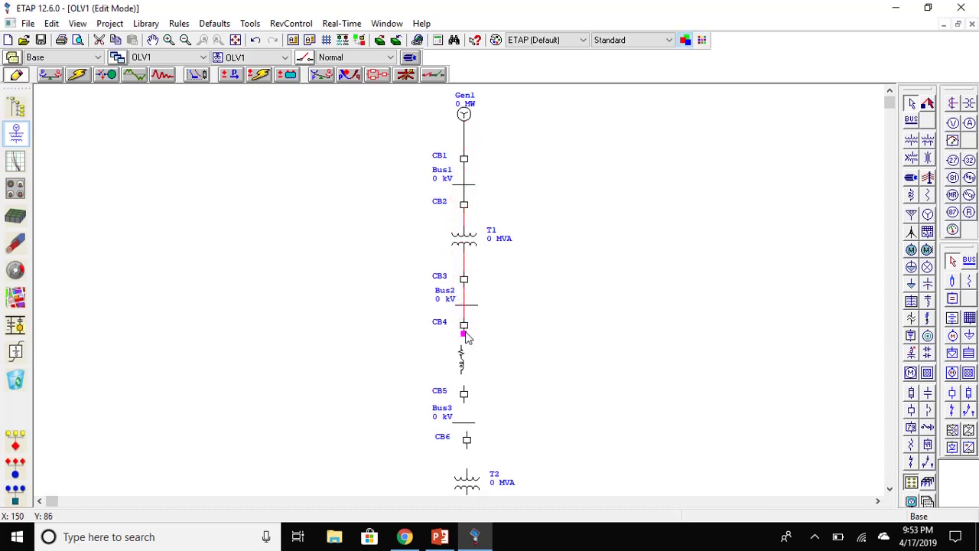
left_click_drag(462, 374, 464, 421)
scroll(527, 408, "down", 2)
left_click_drag(467, 357, 466, 384)
left_click_drag(466, 405, 464, 467)
scroll(573, 415, "down", 2)
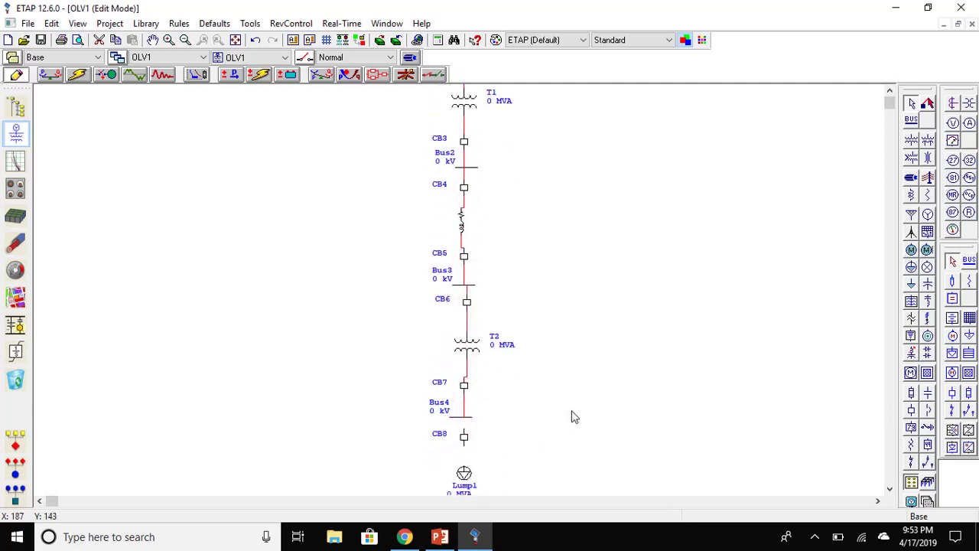
mouse_move(464, 413)
left_mouse_down()
mouse_move(463, 400)
mouse_move(464, 452)
left_mouse_up()
scroll(492, 458, "up", 4)
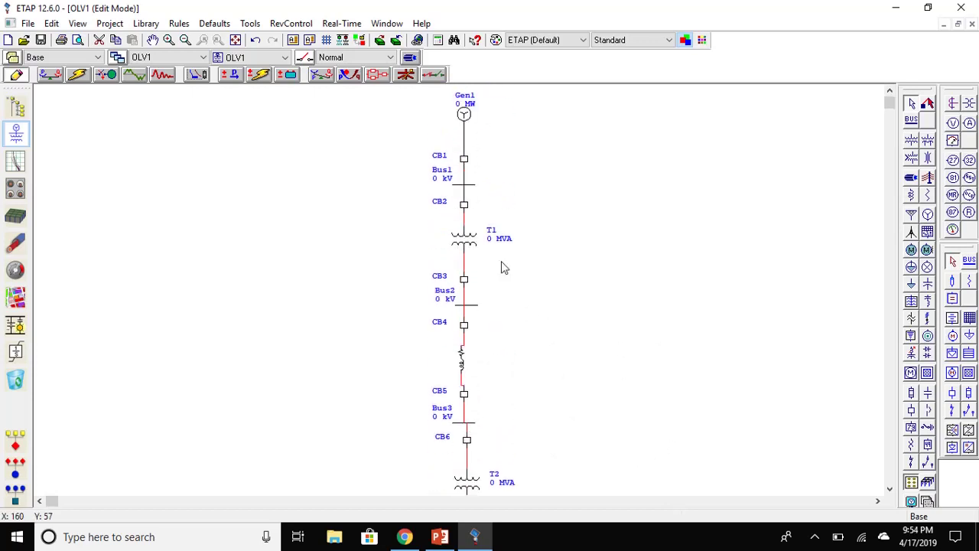
Open the Synchronous Generator Editor for Gen1.
left_click(467, 113)
double_click(467, 113)
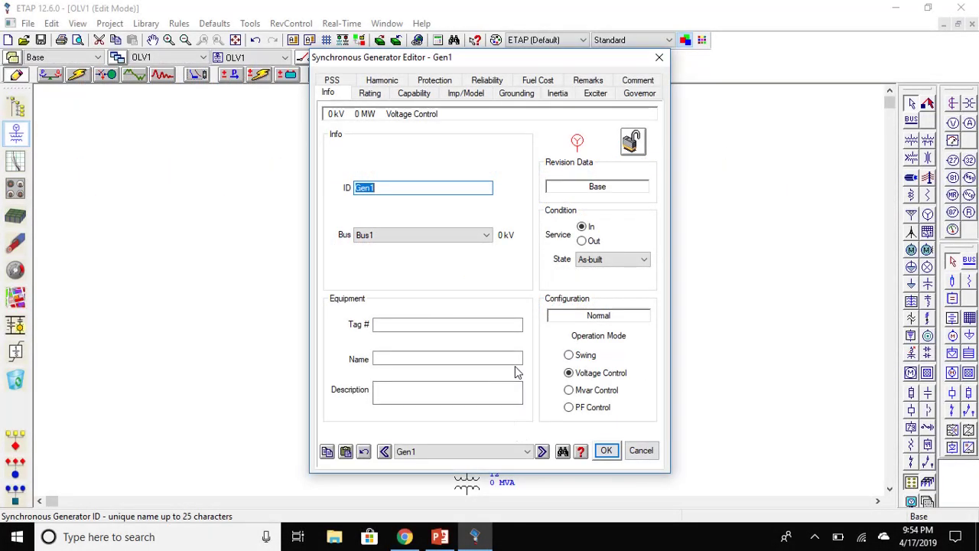
left_click(569, 355)
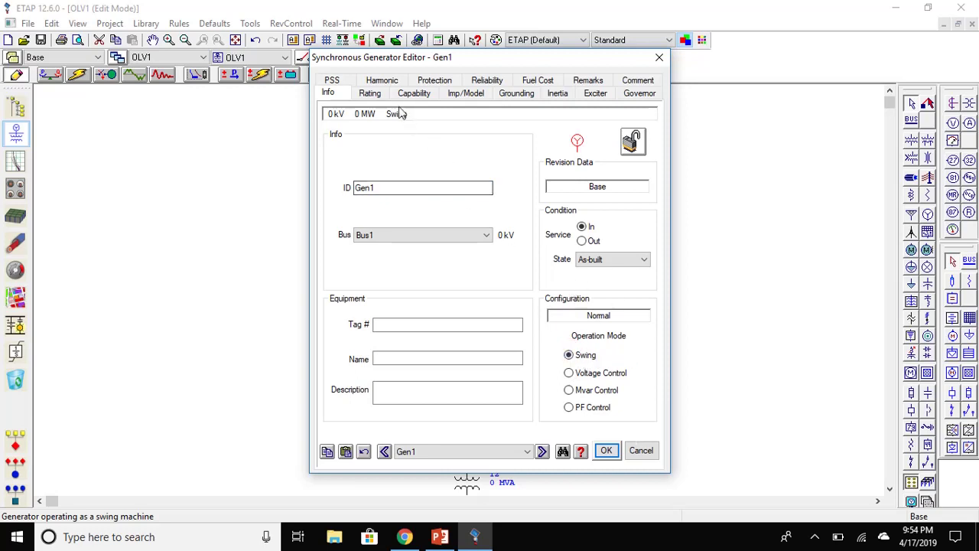
left_click(369, 92)
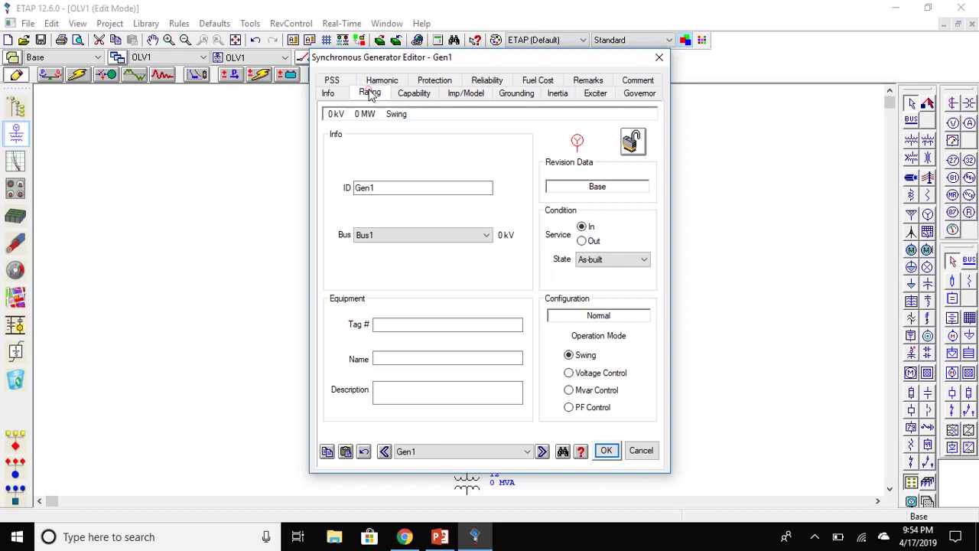
left_click(364, 159)
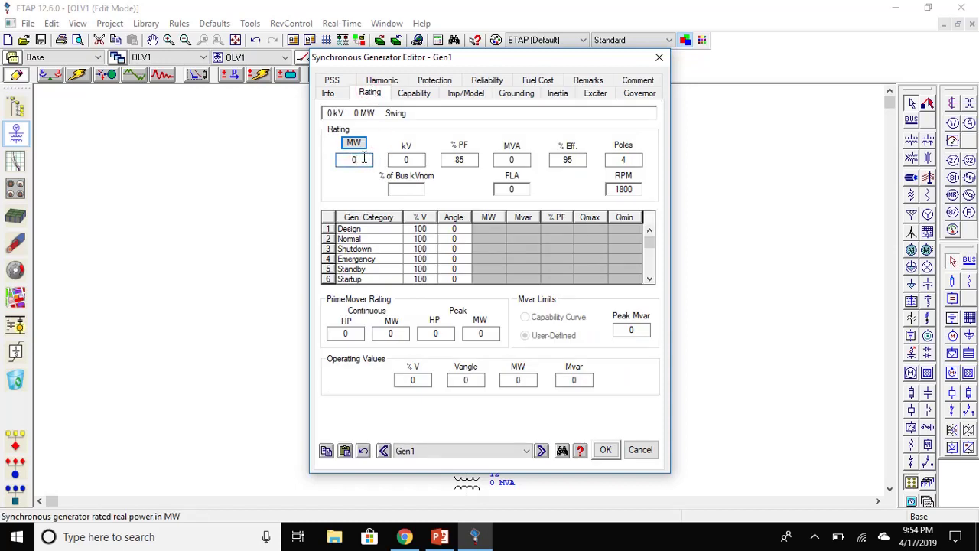
type("10")
left_click(324, 170)
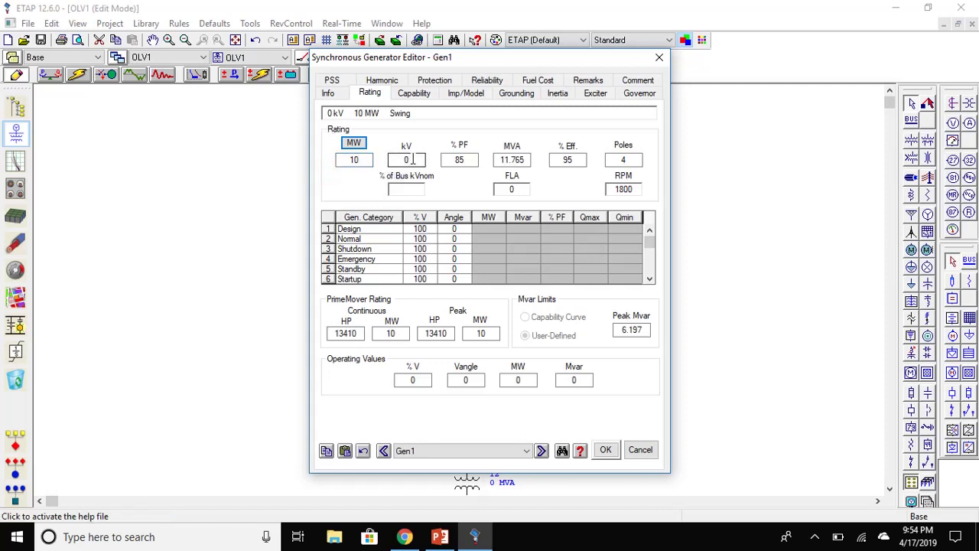
left_click(412, 159)
key("BackSpace")
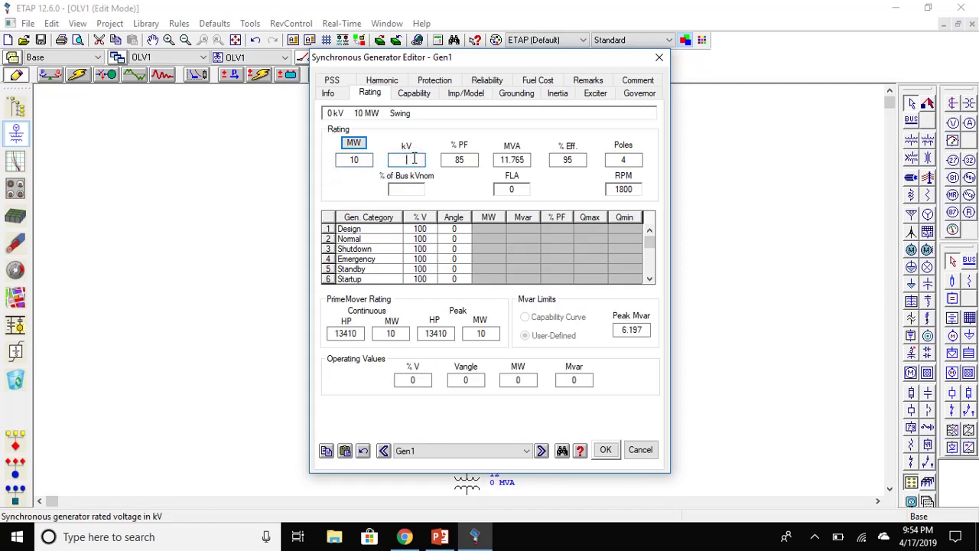
type("11")
left_click(457, 193)
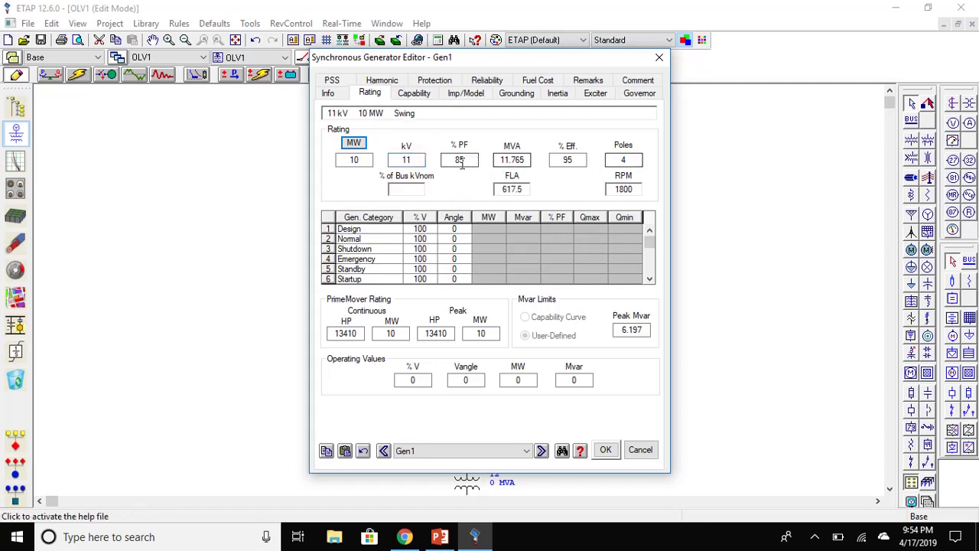
Show Gen1's Capability page with Qa–Pmin values and the capability curve.
left_click(414, 94)
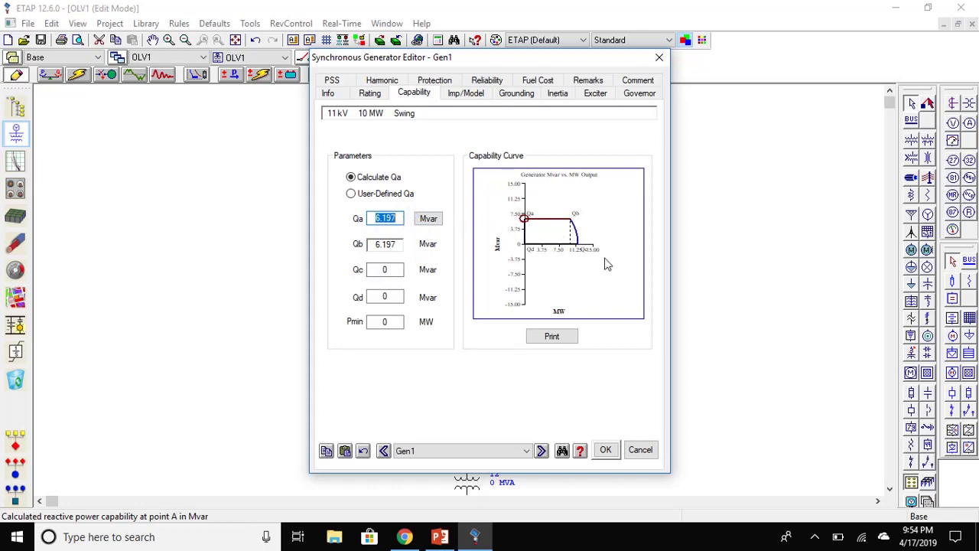
left_click(580, 451)
scroll(520, 214, "down", 10)
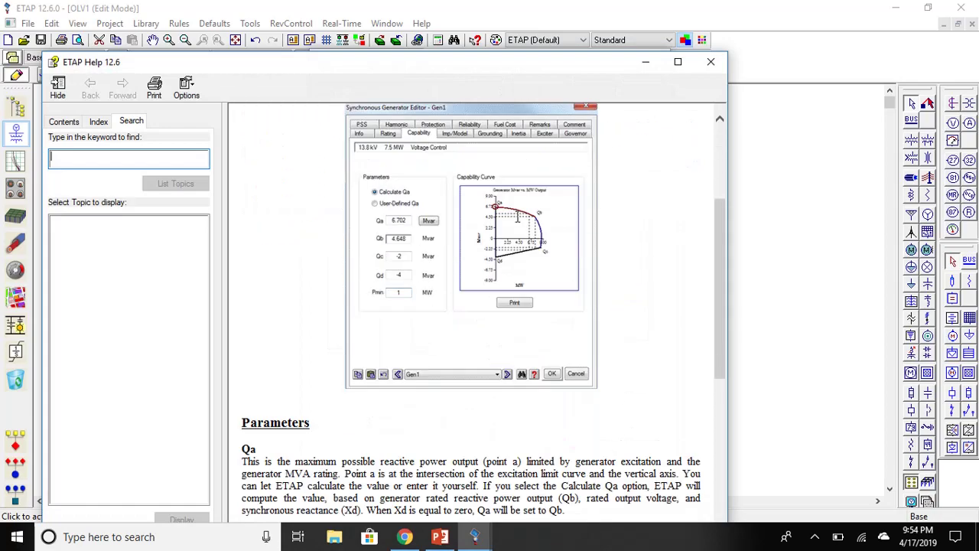
double_click(248, 107)
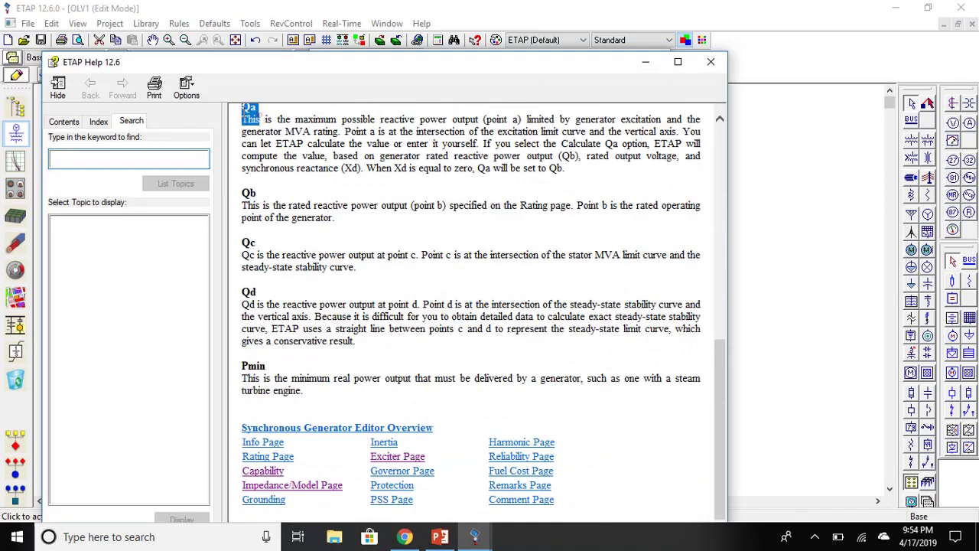
double_click(250, 193)
left_click_drag(269, 243, 240, 246)
left_click(269, 244)
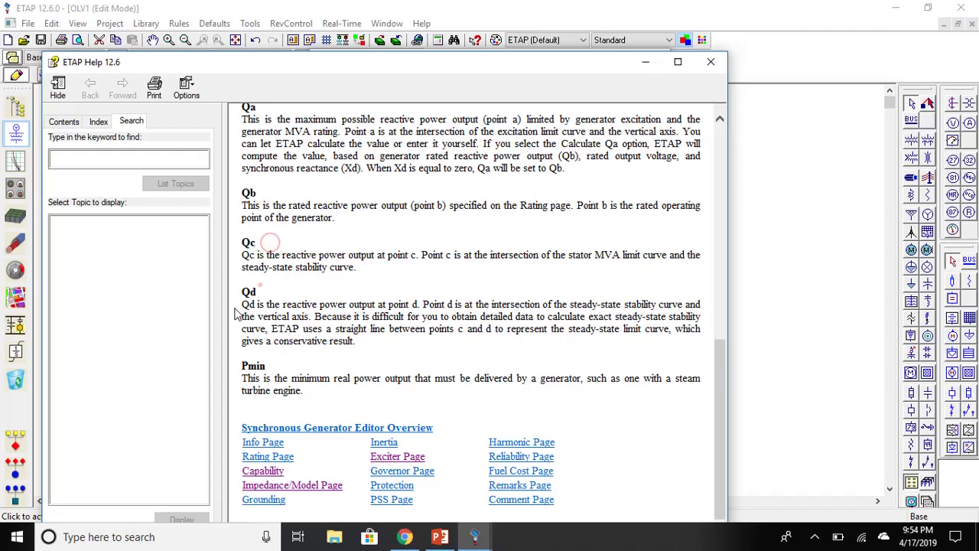
scroll(482, 315, "up", 10)
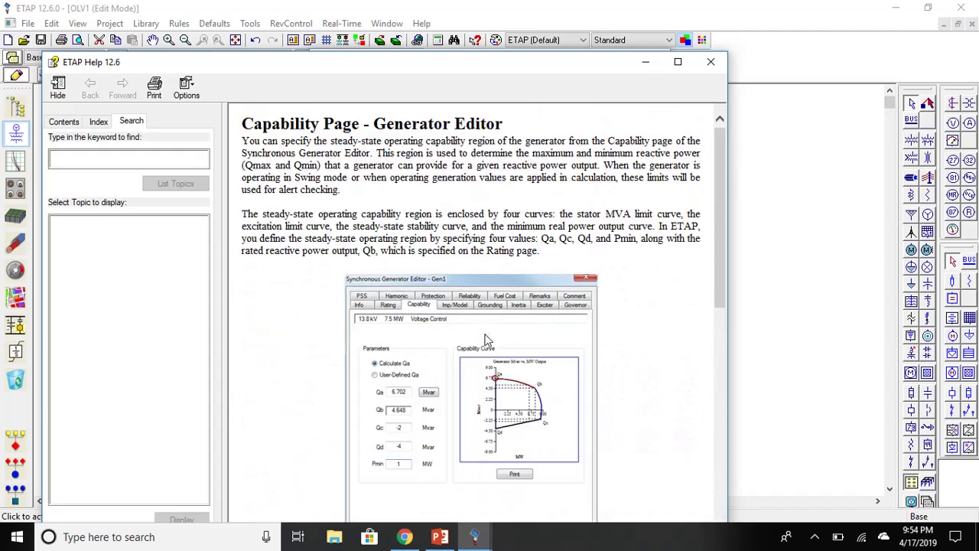
scroll(483, 321, "down", 5)
left_click(493, 220)
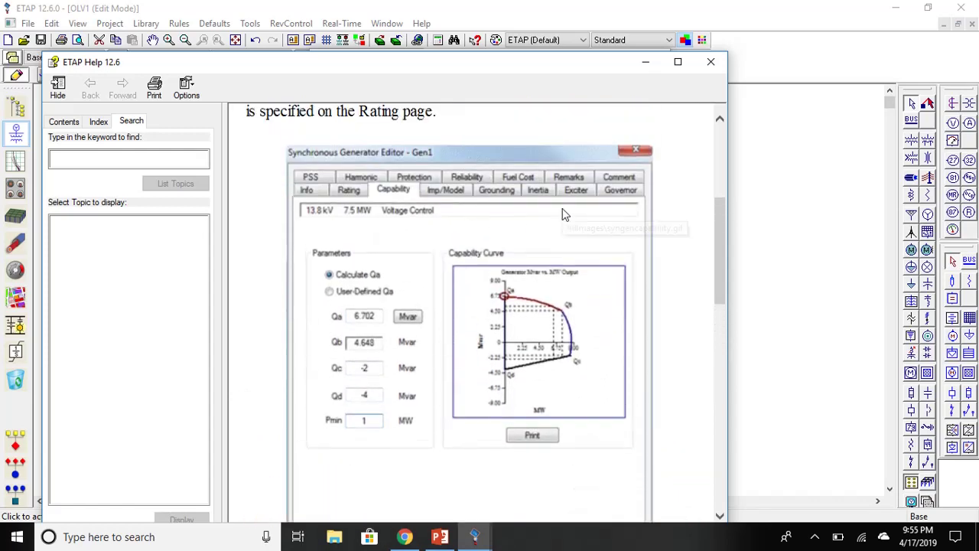
scroll(561, 212, "down", 2)
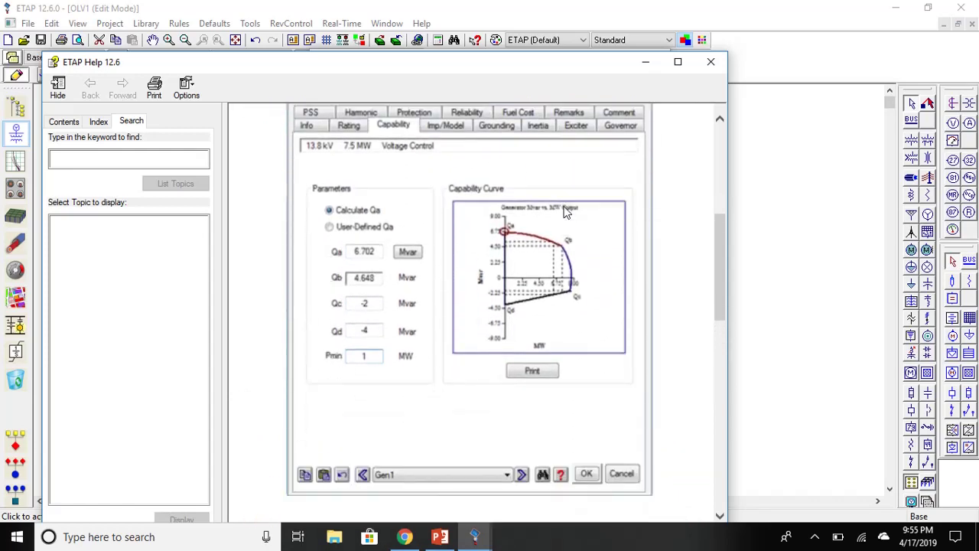
left_click(711, 61)
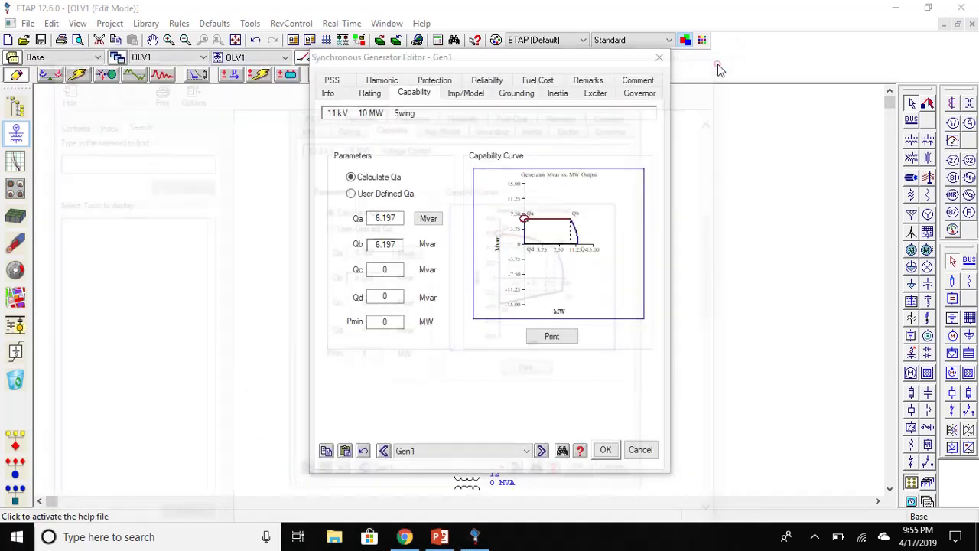
Load typical Imp/Model data for Gen1, review Grounding and Inertia, accept, then open T1's editor.
left_click(469, 93)
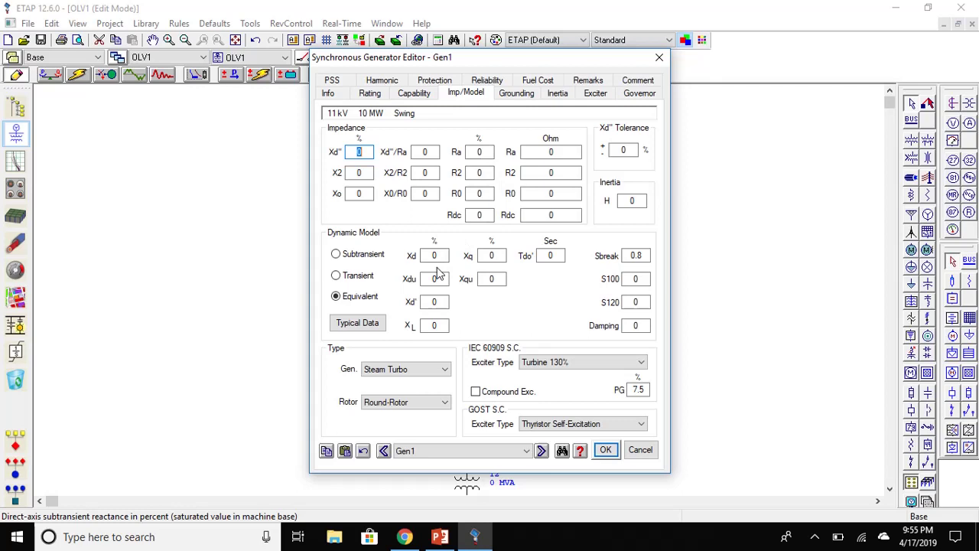
left_click(357, 323)
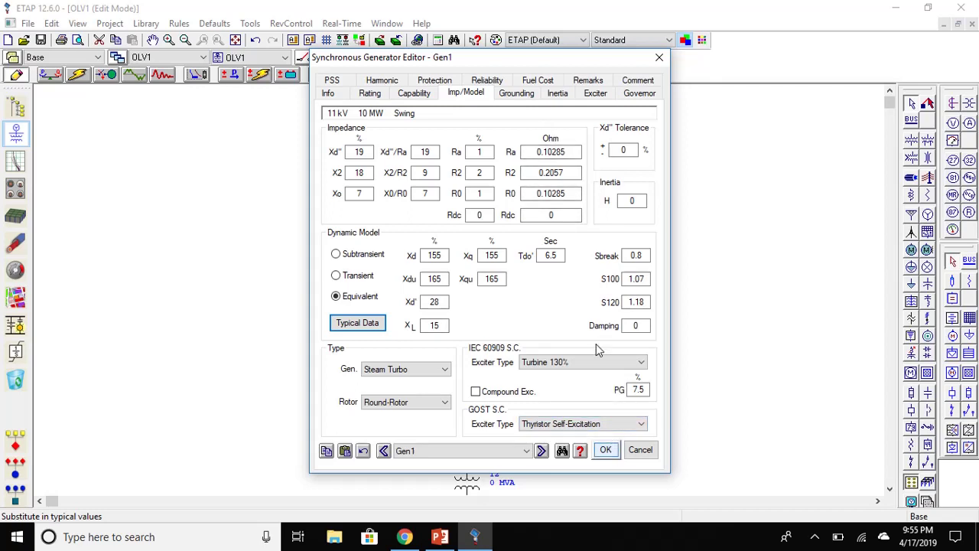
left_click(517, 93)
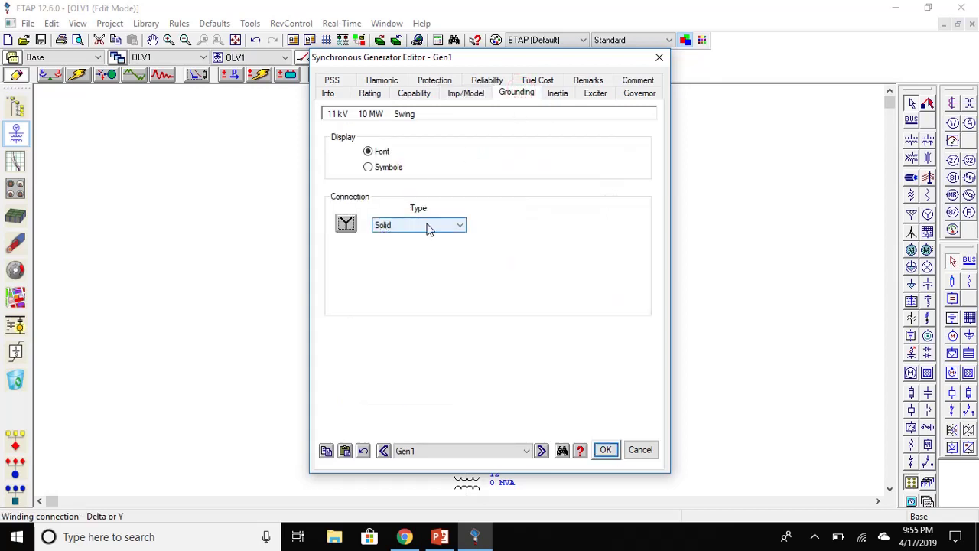
left_click(564, 94)
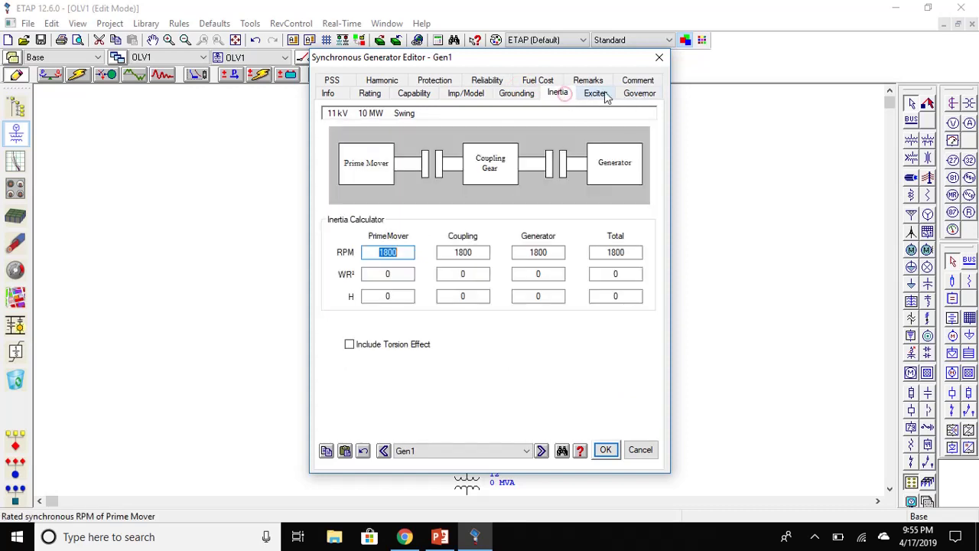
left_click(605, 450)
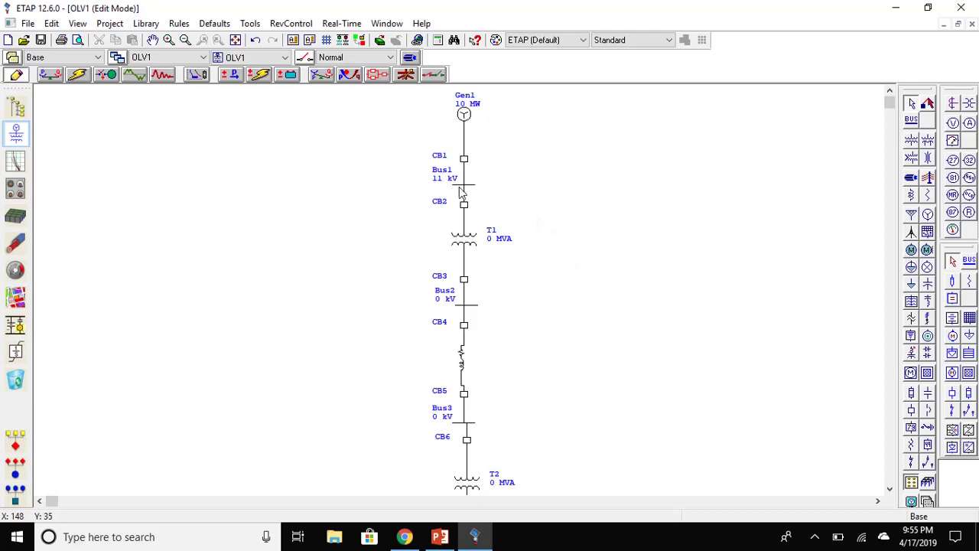
double_click(470, 249)
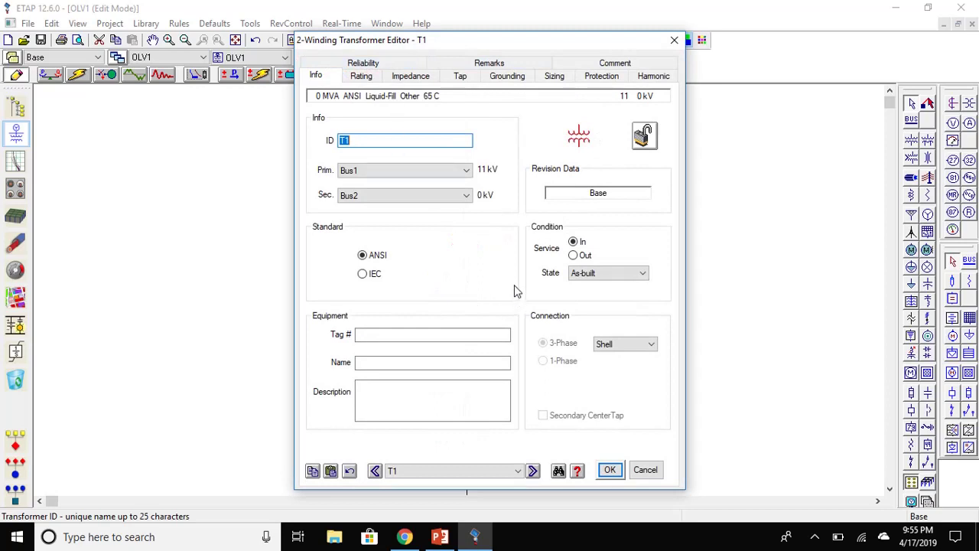
Set T1's rating to 132 kV secondary voltage and 50 MVA.
left_click(359, 76)
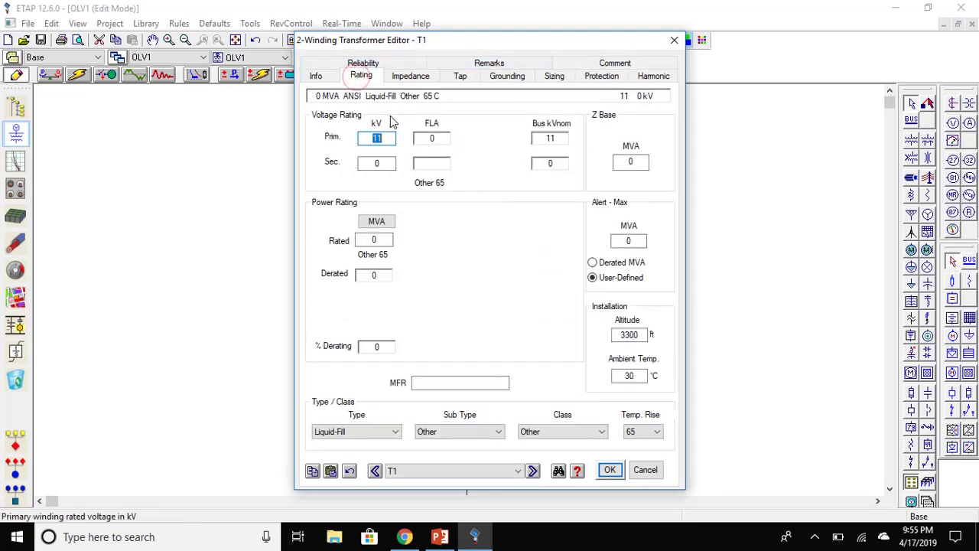
double_click(382, 164)
type("11")
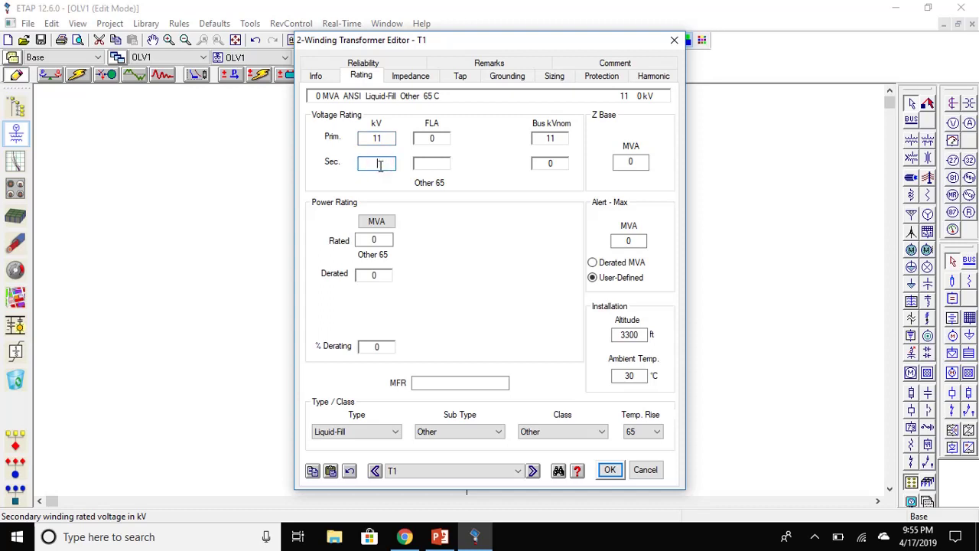
type("32")
left_click(450, 228)
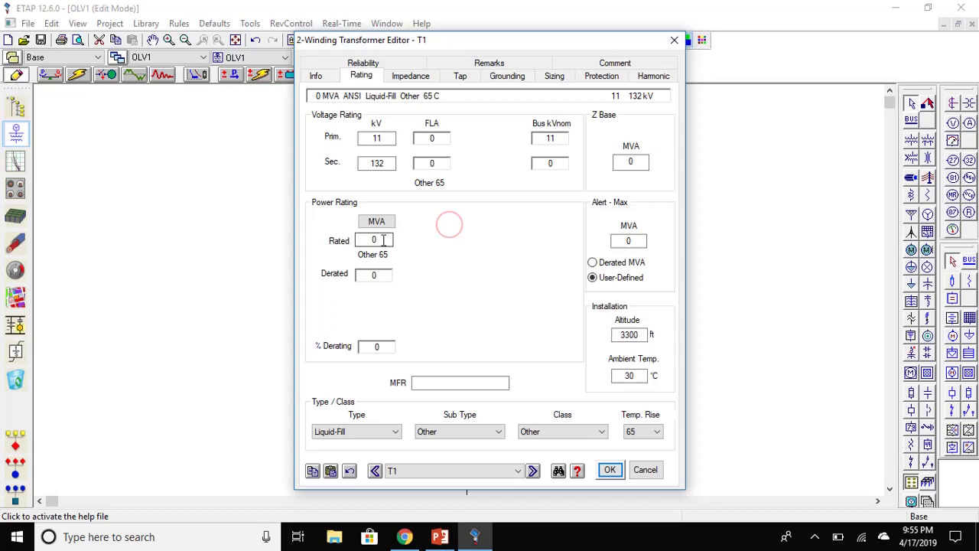
left_click(382, 239)
double_click(383, 240)
key("BackSpace")
type("50")
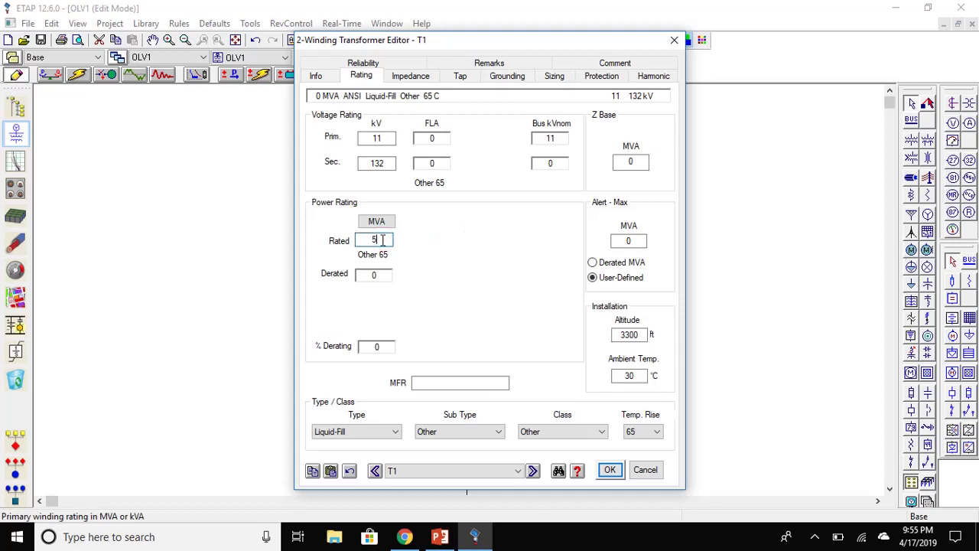
left_click(450, 279)
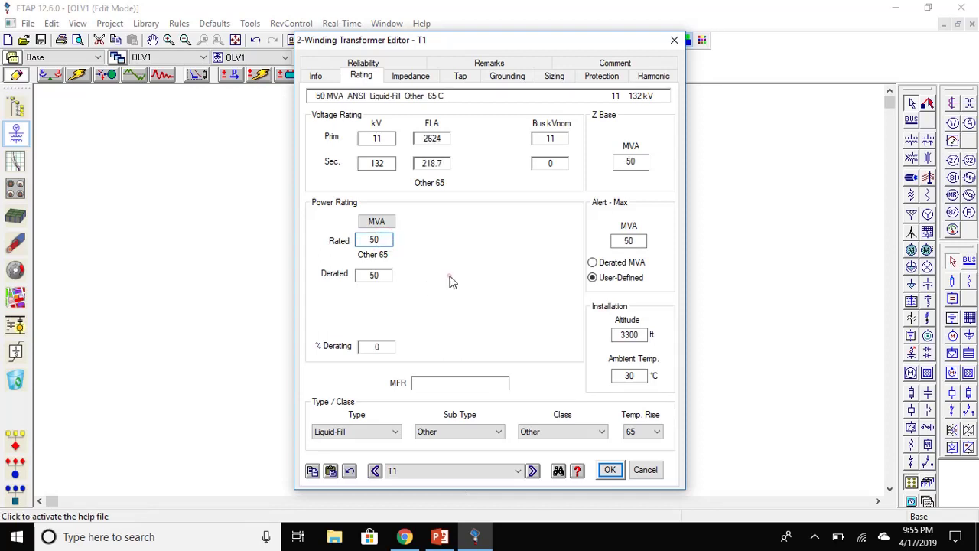
Apply typical Z, X/R and no-load test values to T1 and accept the editor.
left_click(410, 76)
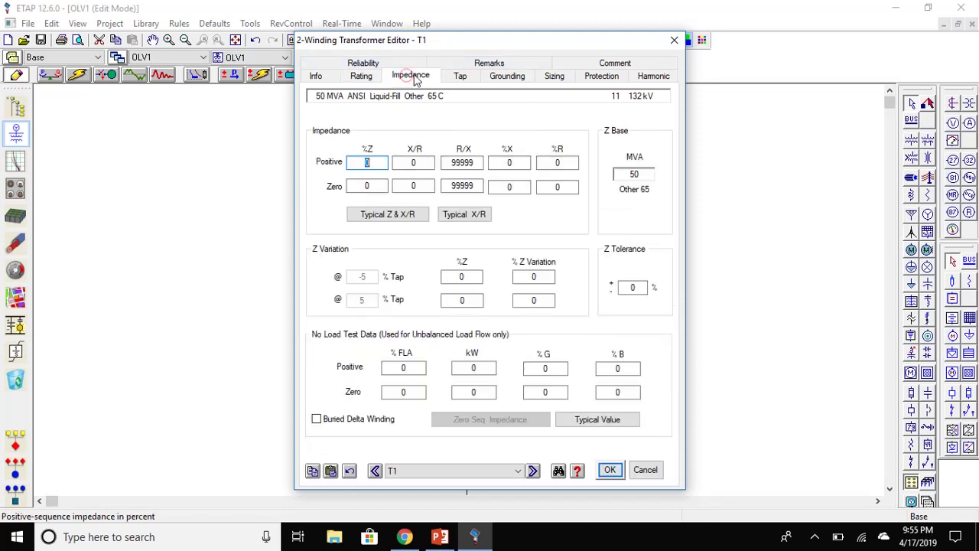
left_click(404, 217)
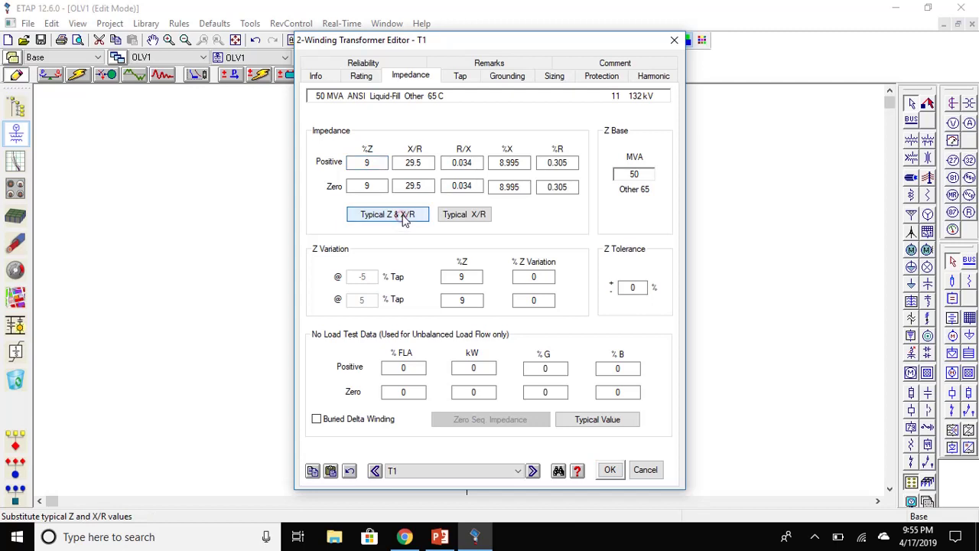
left_click(599, 419)
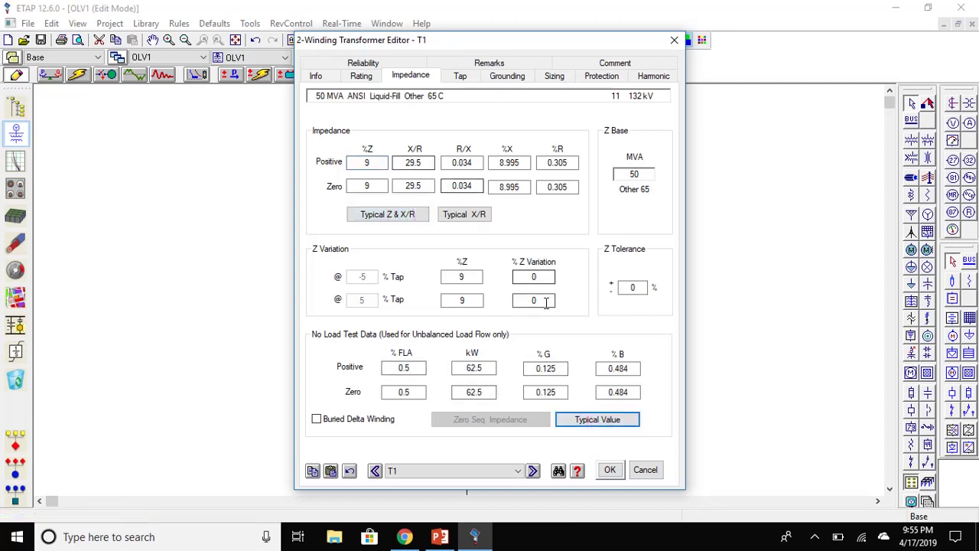
left_click(610, 469)
Scroll down and open the Transmission Line Editor for Line1, Bus2 to Bus3.
scroll(560, 286, "down", 1)
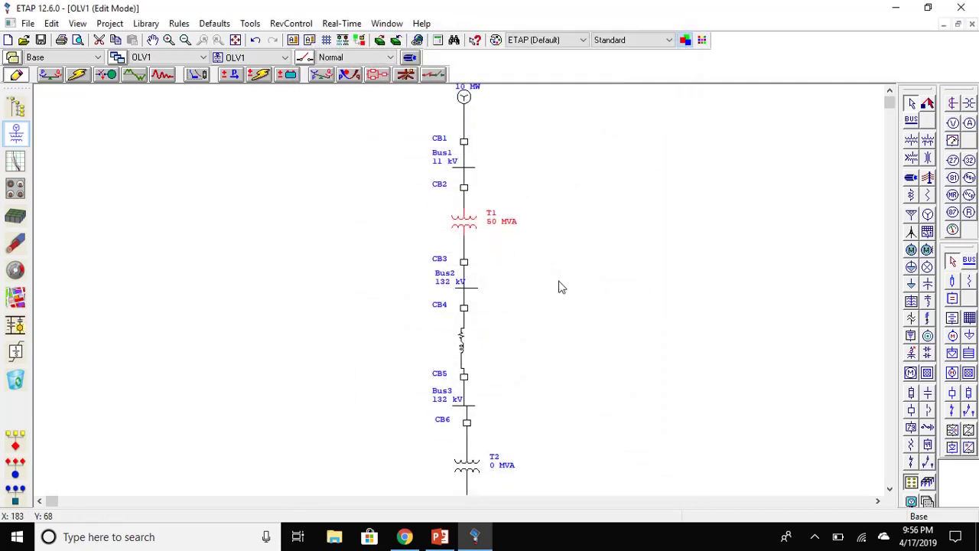
scroll(561, 287, "down", 3)
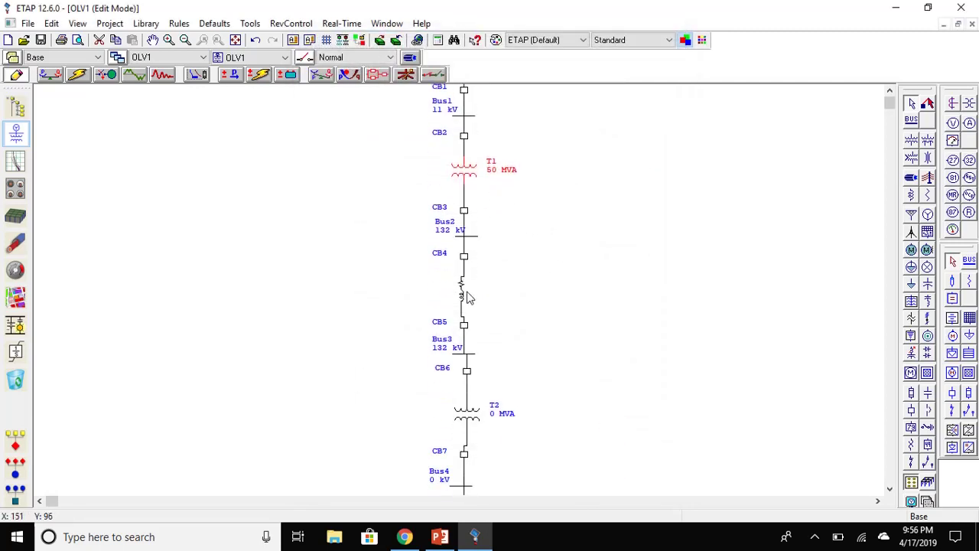
left_click(462, 294)
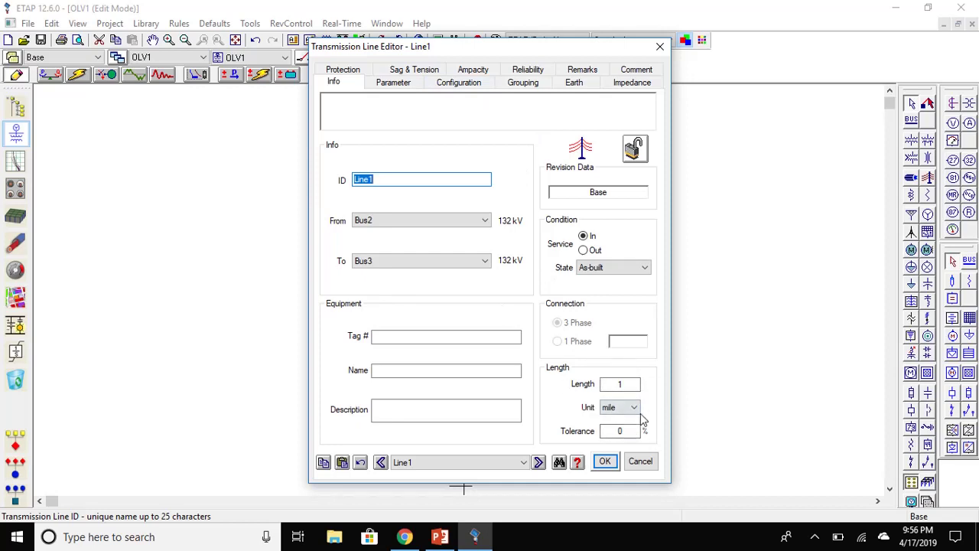
left_click(623, 383)
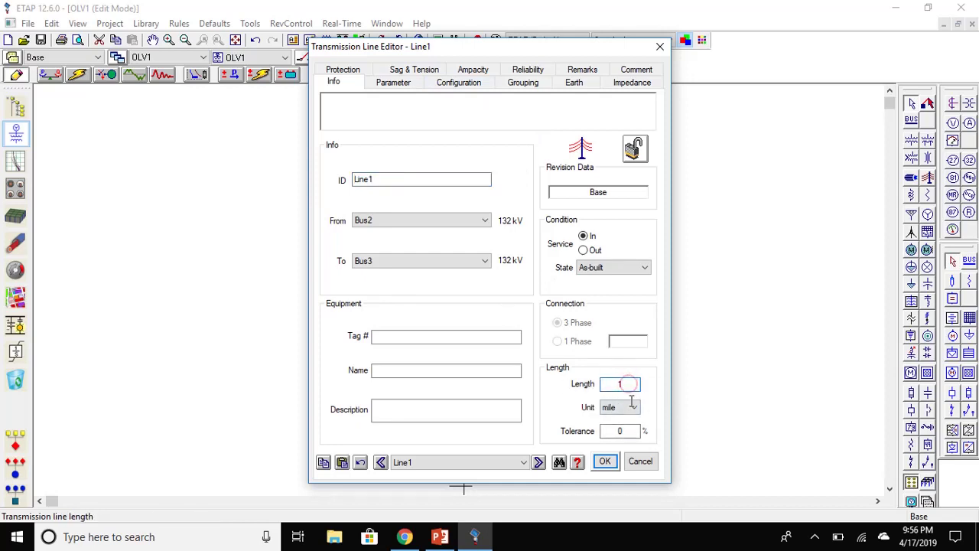
Set Line1's phase conductor to AL and assign the metric AAAC KRYPTON conductor from the library.
left_click(392, 82)
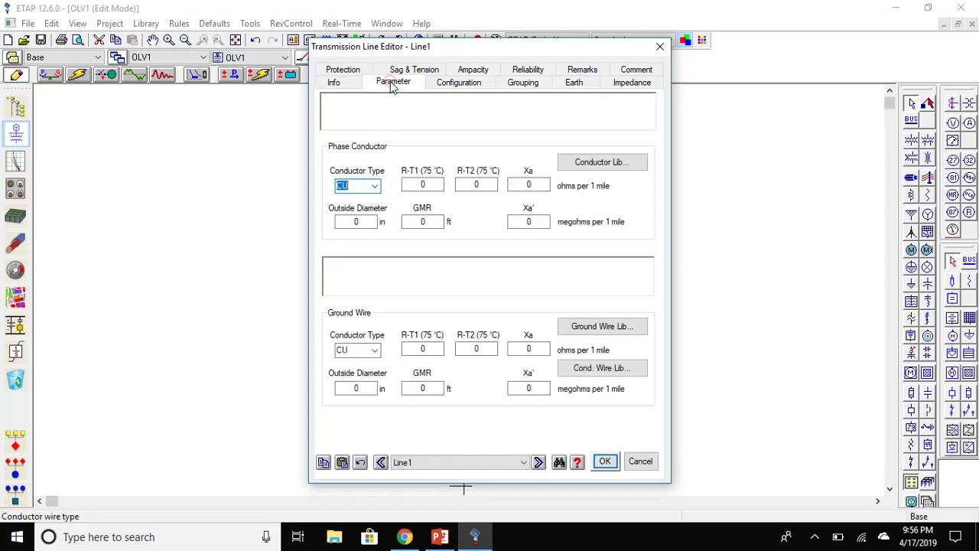
left_click(374, 186)
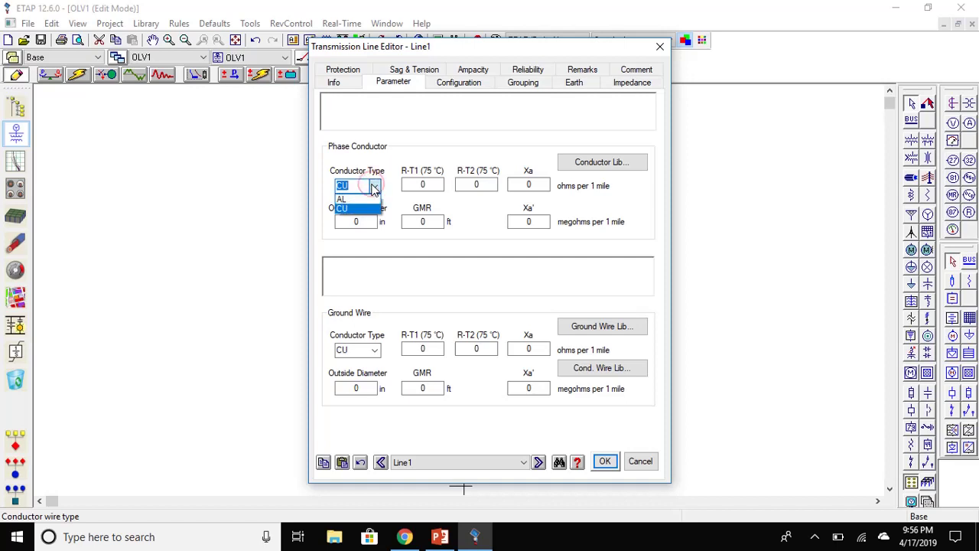
left_click(348, 199)
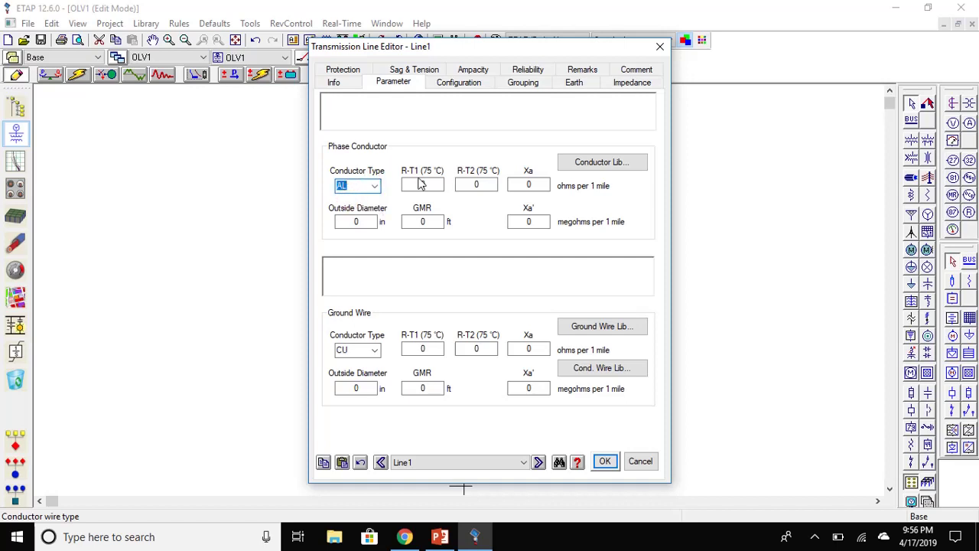
left_click(617, 164)
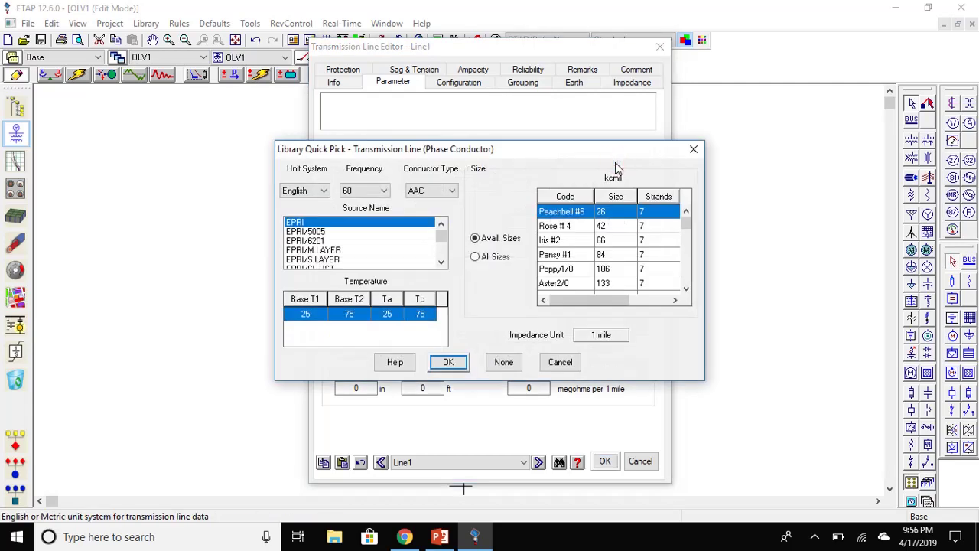
left_click(321, 191)
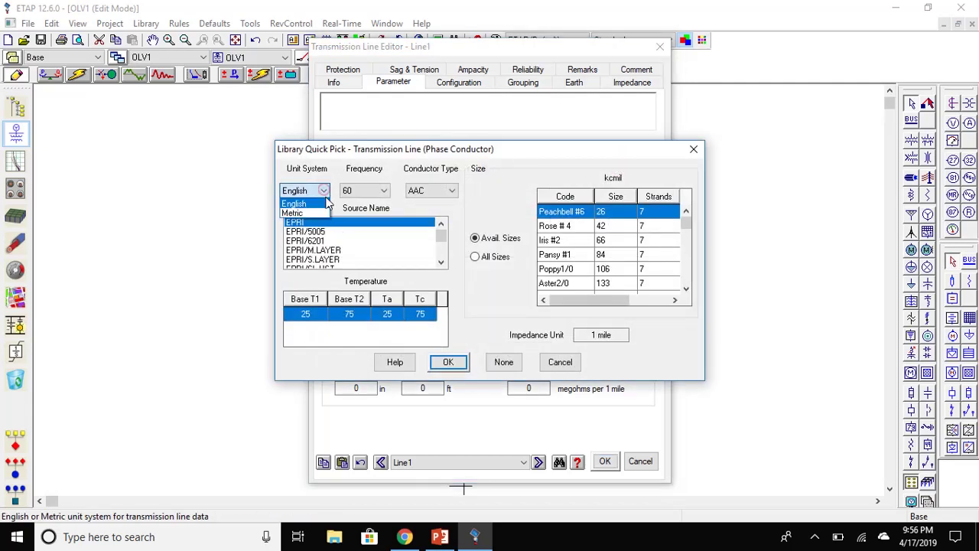
left_click(314, 212)
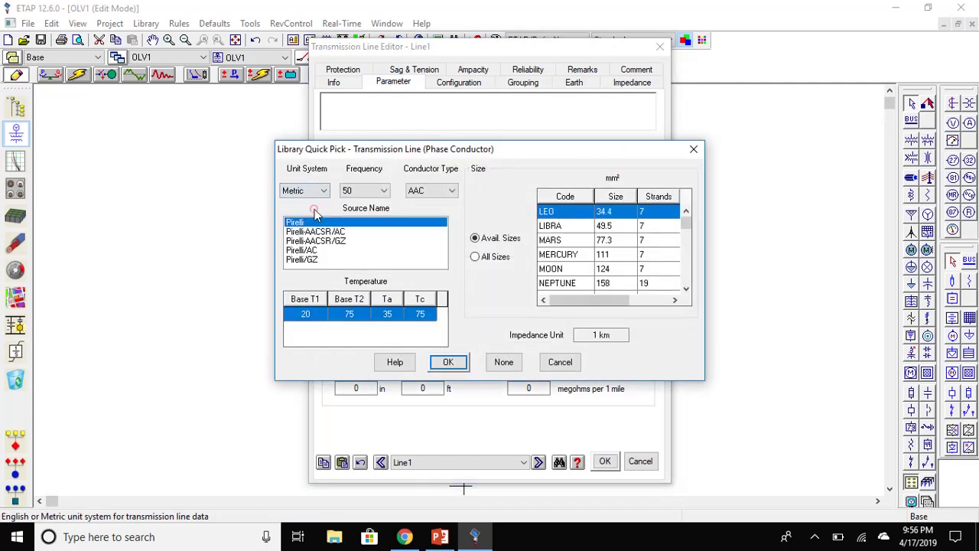
left_click(451, 192)
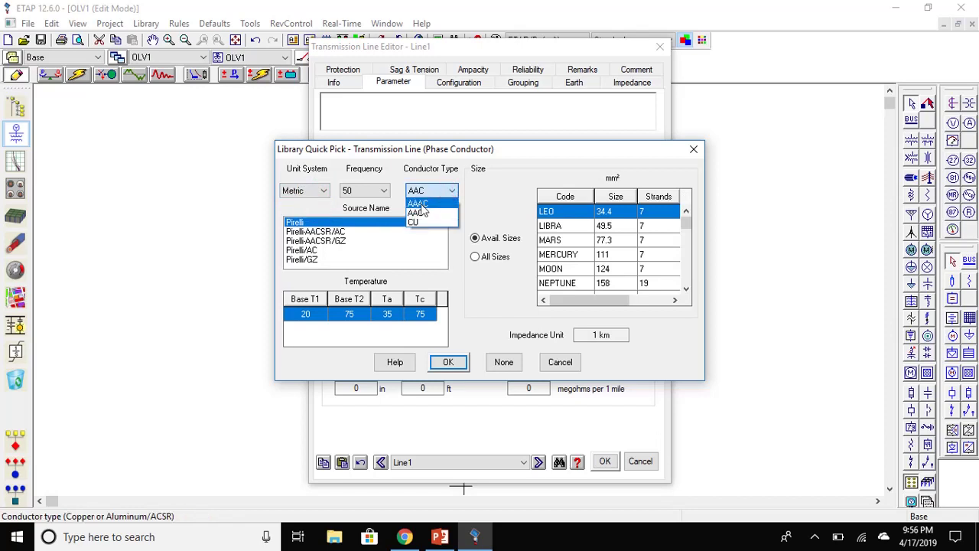
left_click(420, 203)
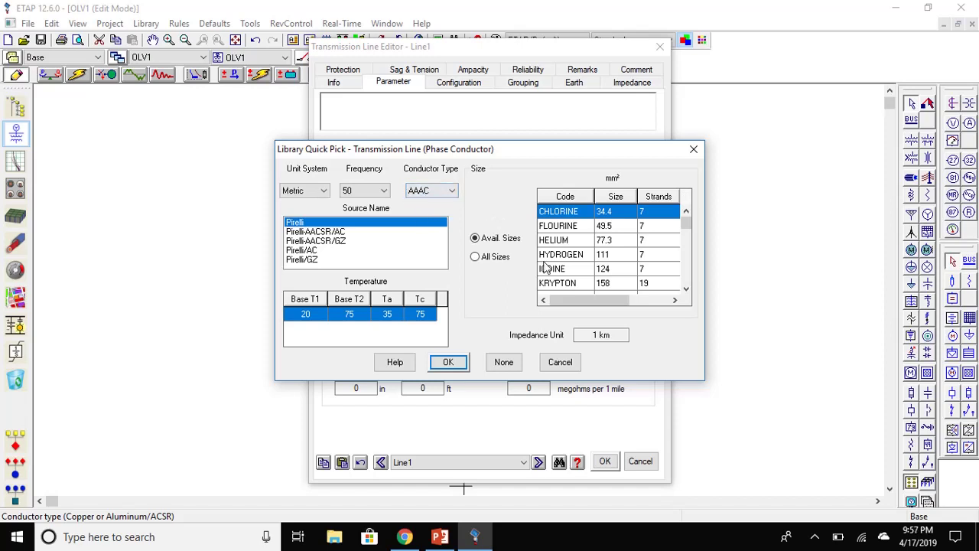
left_click(575, 288)
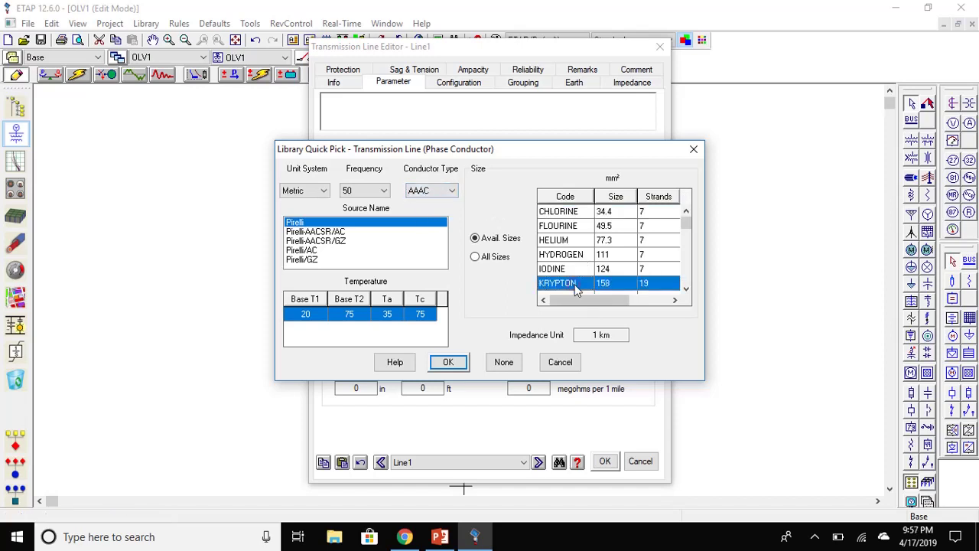
left_click(448, 362)
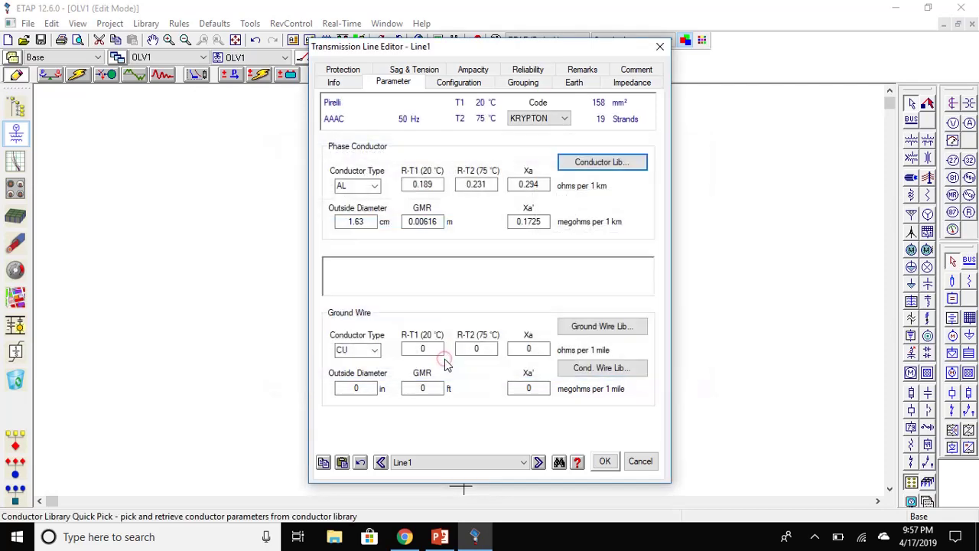
Assign the 3 No.8 ground wire from the ground wire library.
left_click(614, 329)
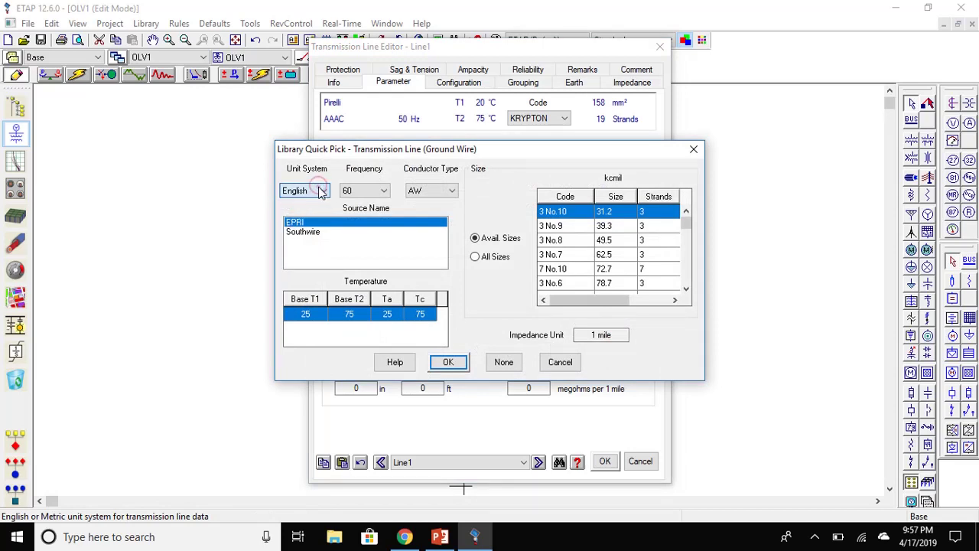
left_click(567, 241)
left_click(454, 364)
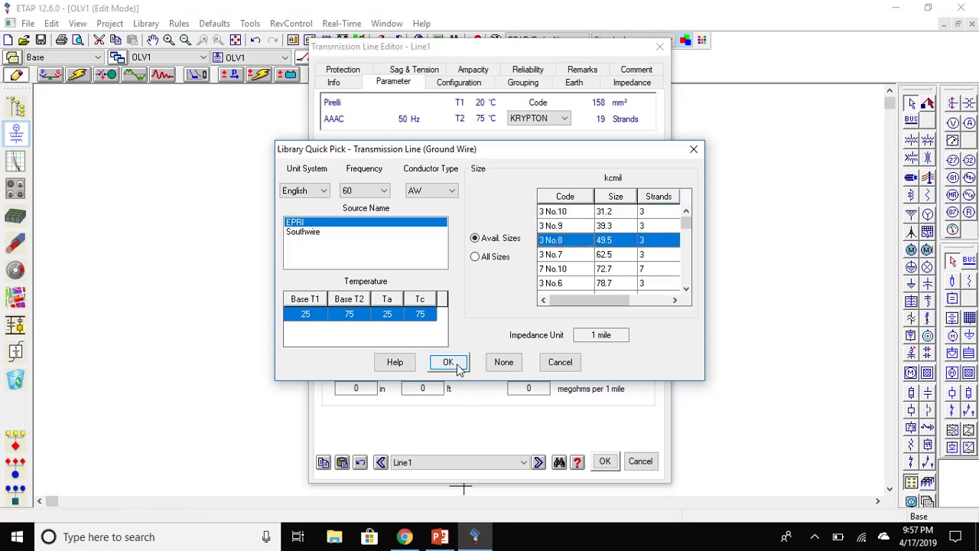
Set Line1's phase height to 40 ft and phase spacings to 8, 8 and 16 ft.
left_click(462, 84)
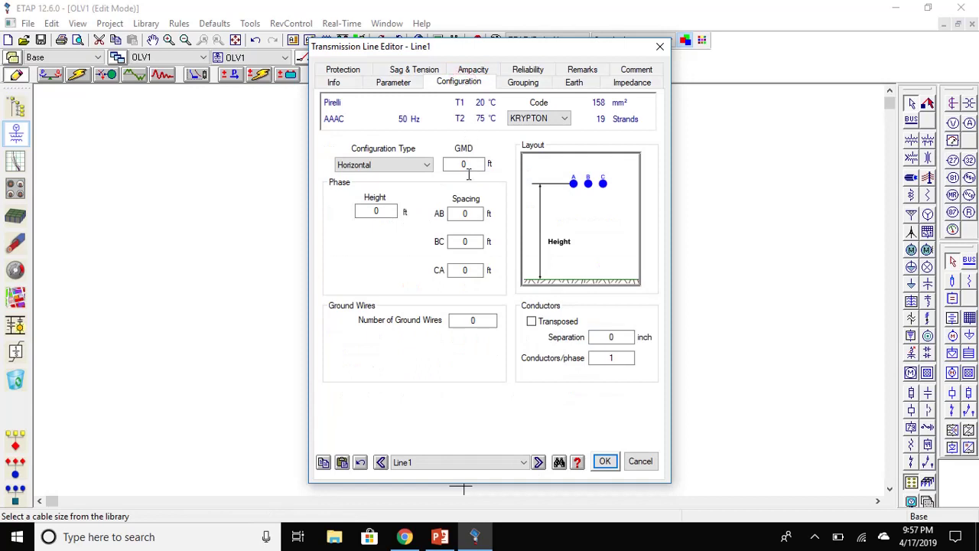
left_click(383, 212)
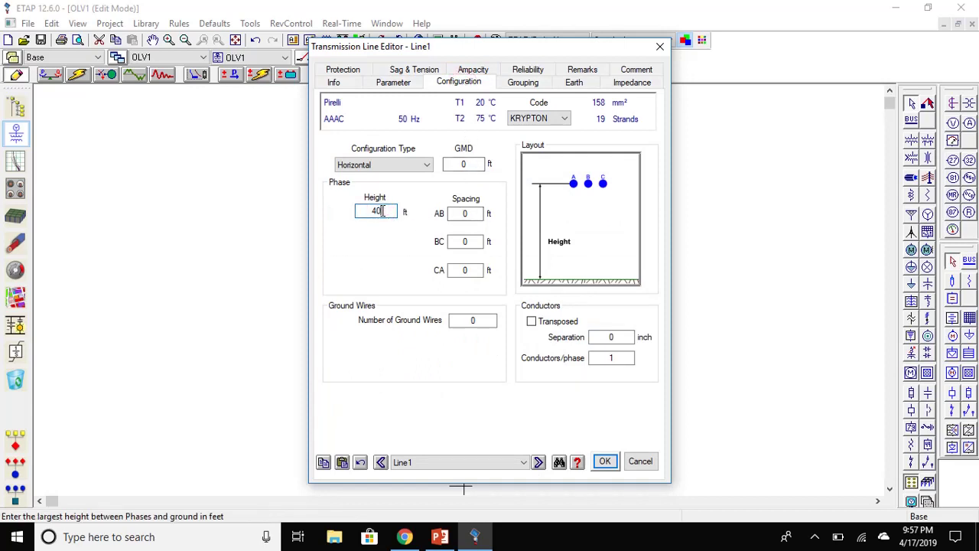
type("40")
key("Tab")
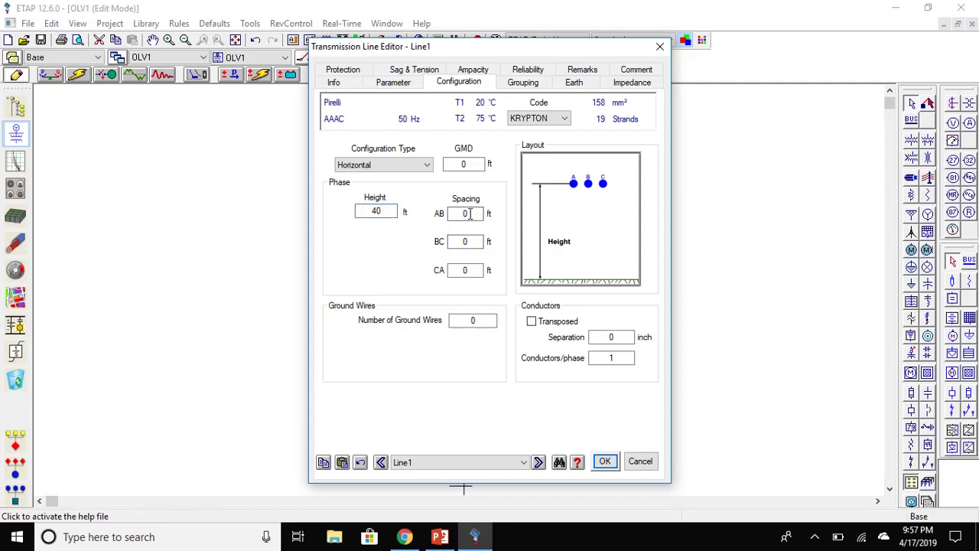
left_click(469, 213)
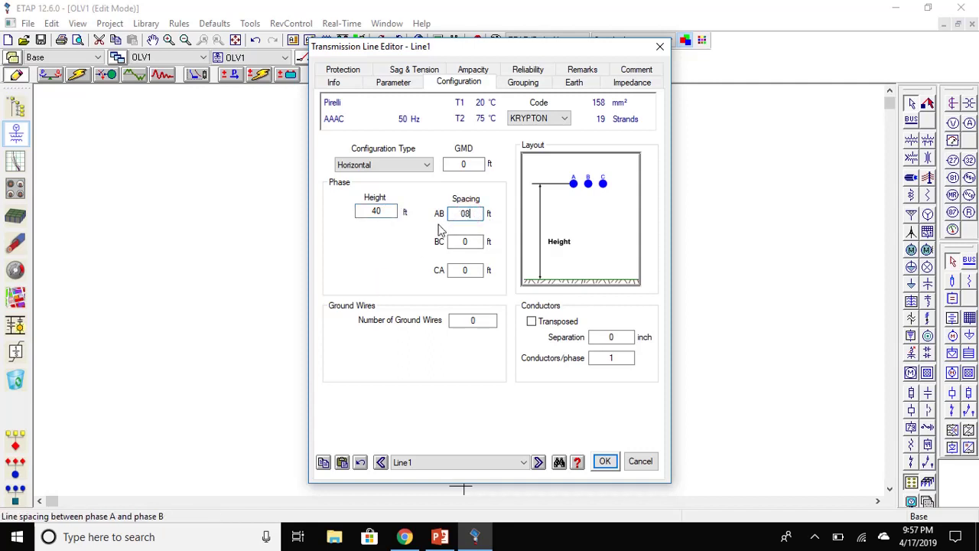
key("Tab")
type("8")
key("Tab")
type("16")
key("Tab")
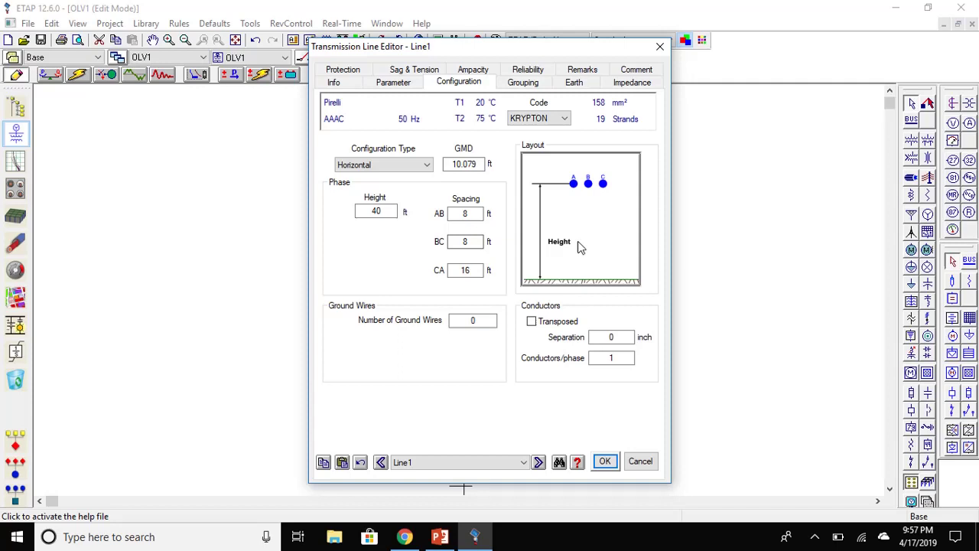
Set the line configuration type to Vertical after trying Parallel Vertical and Triangular.
left_click(392, 166)
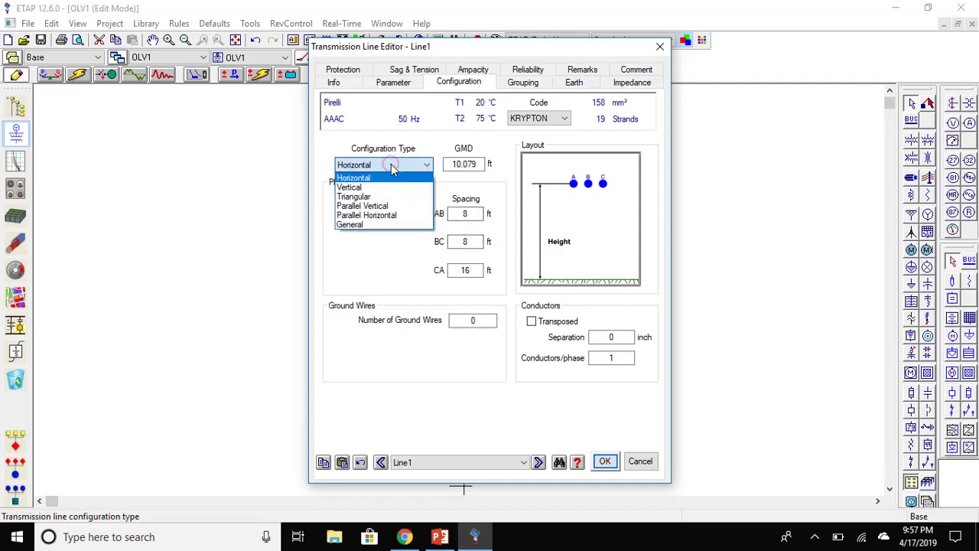
left_click(351, 187)
left_click(379, 166)
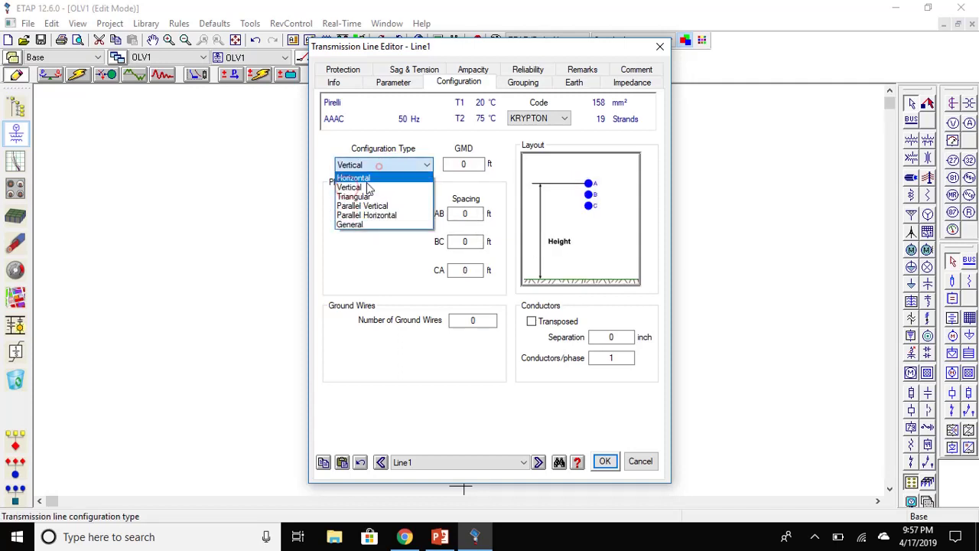
left_click(362, 206)
left_click(388, 167)
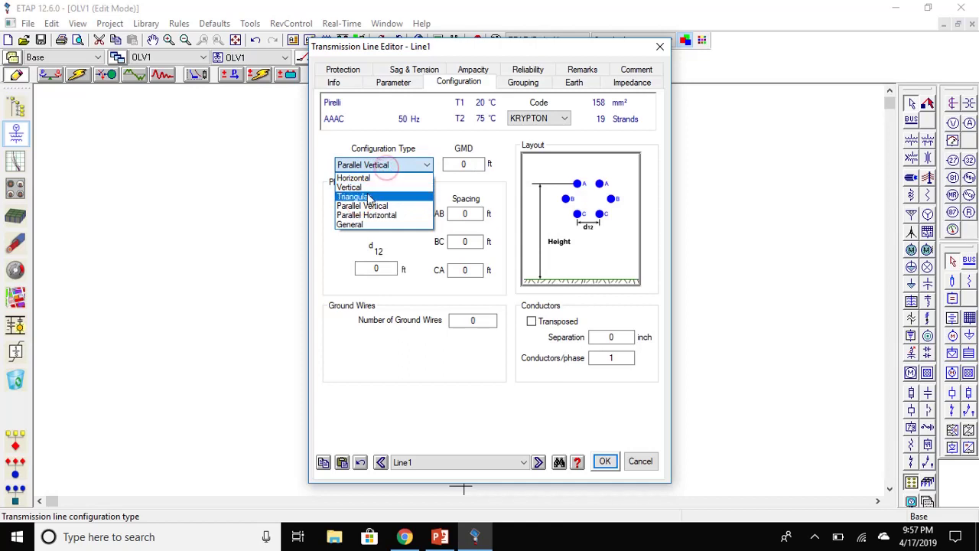
left_click(370, 198)
left_click(386, 166)
left_click(373, 186)
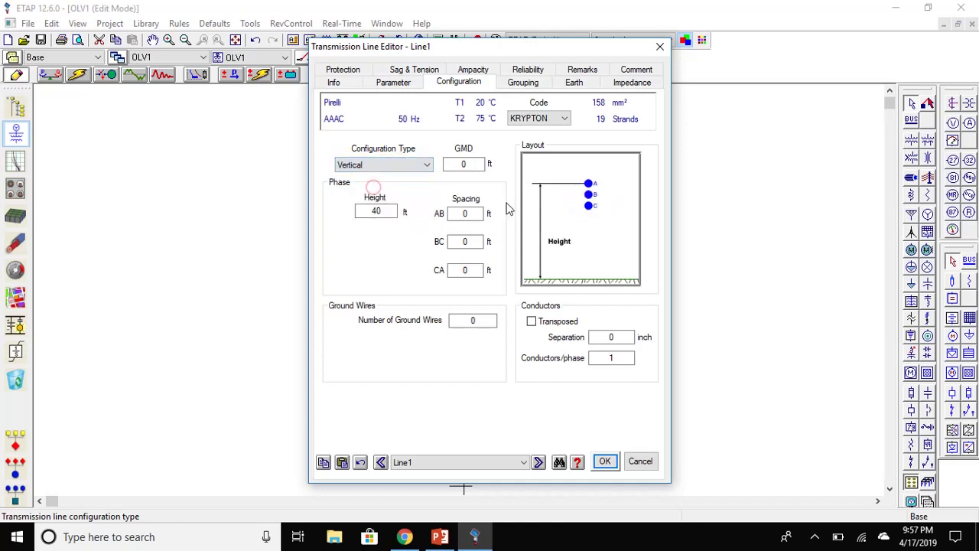
left_click(476, 212)
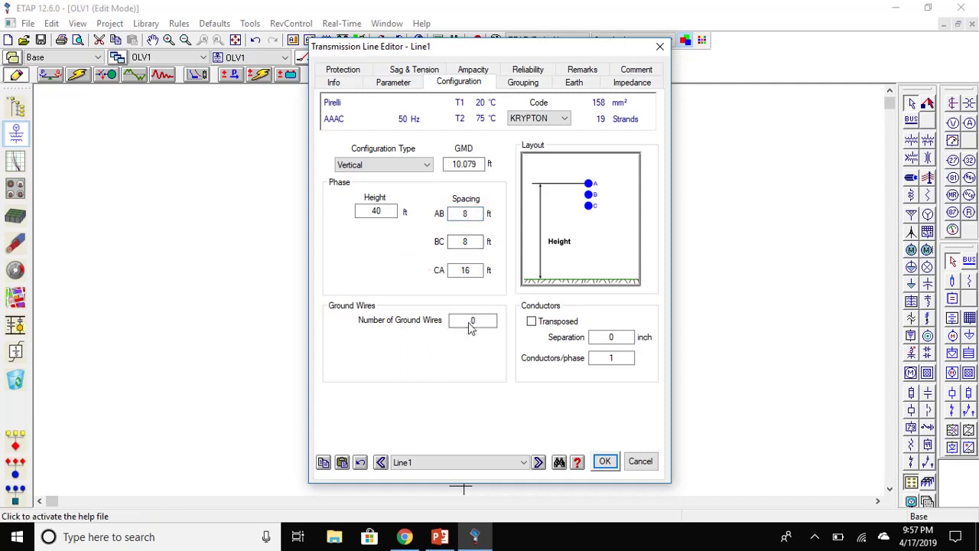
Set one ground wire with a 15 ft CG clearance.
left_click(476, 320)
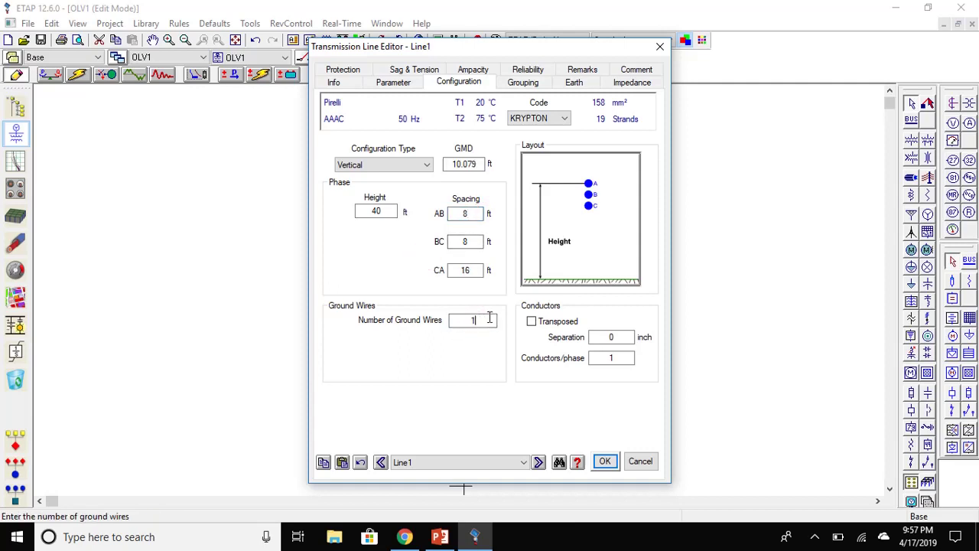
type("1")
key("Tab")
left_click(463, 359)
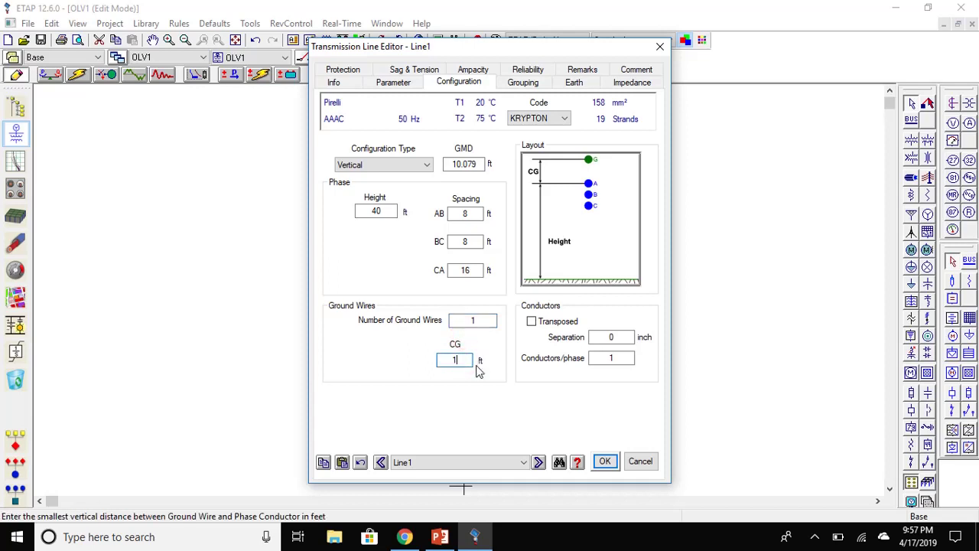
left_click(470, 440)
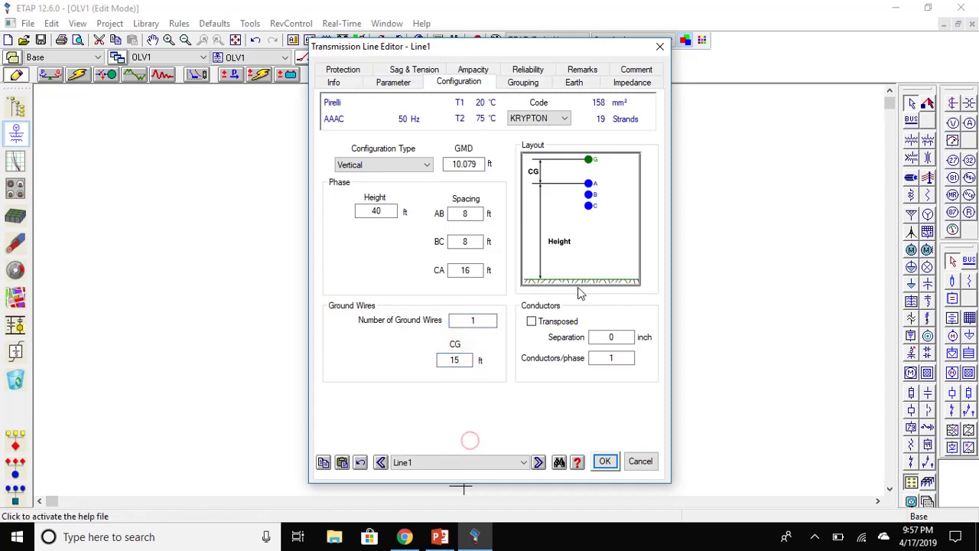
Review Line1's R, X and Y matrices on the Impedance tab, then accept the line editor.
left_click(630, 83)
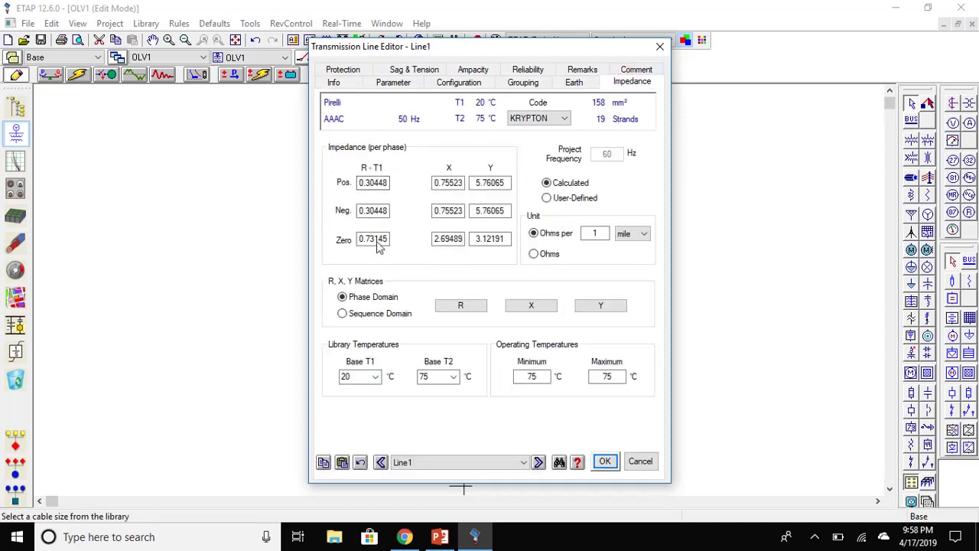
left_click(452, 307)
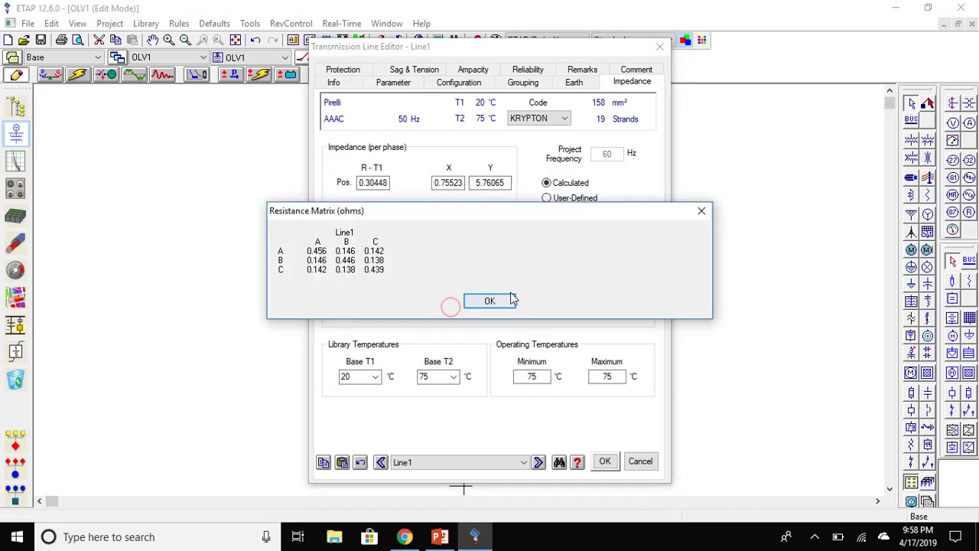
left_click(492, 300)
left_click(536, 305)
left_click(505, 301)
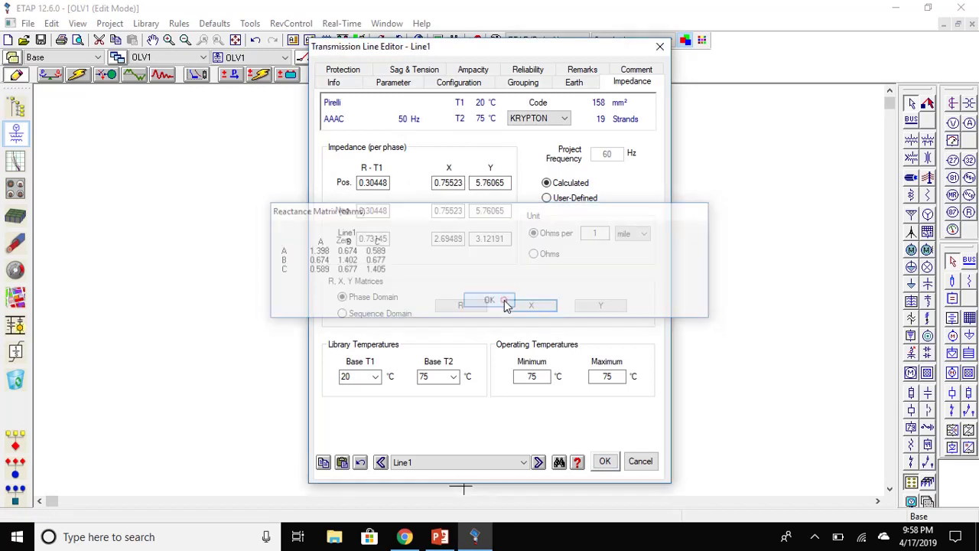
left_click(590, 305)
left_click(490, 301)
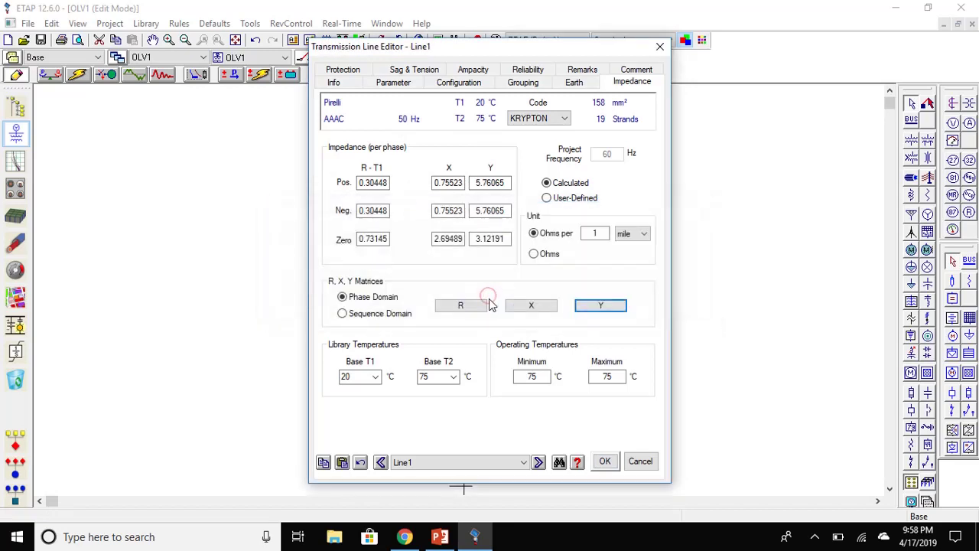
left_click(603, 462)
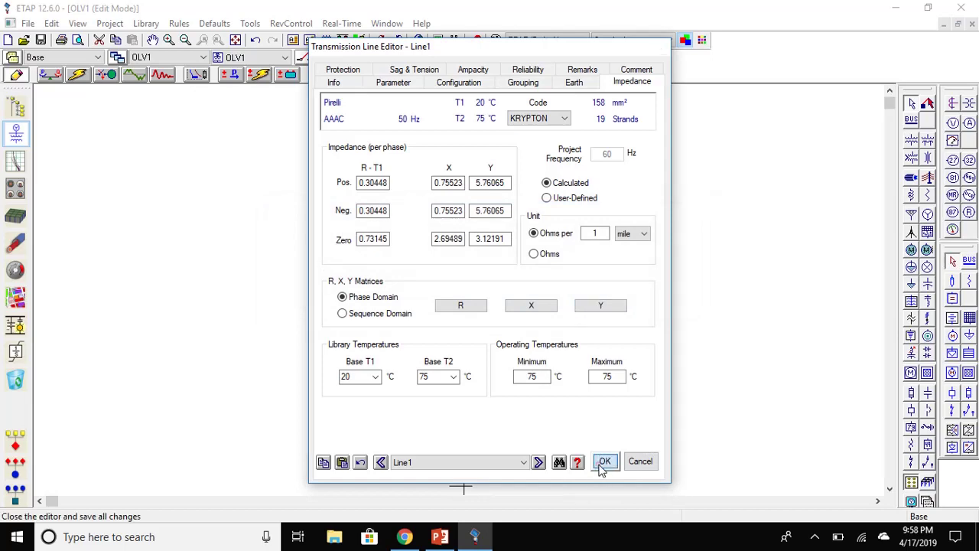
Rate transformer T2 at 50 MVA with an 11 kV secondary winding.
scroll(586, 284, "down", 2)
scroll(447, 367, "down", 2)
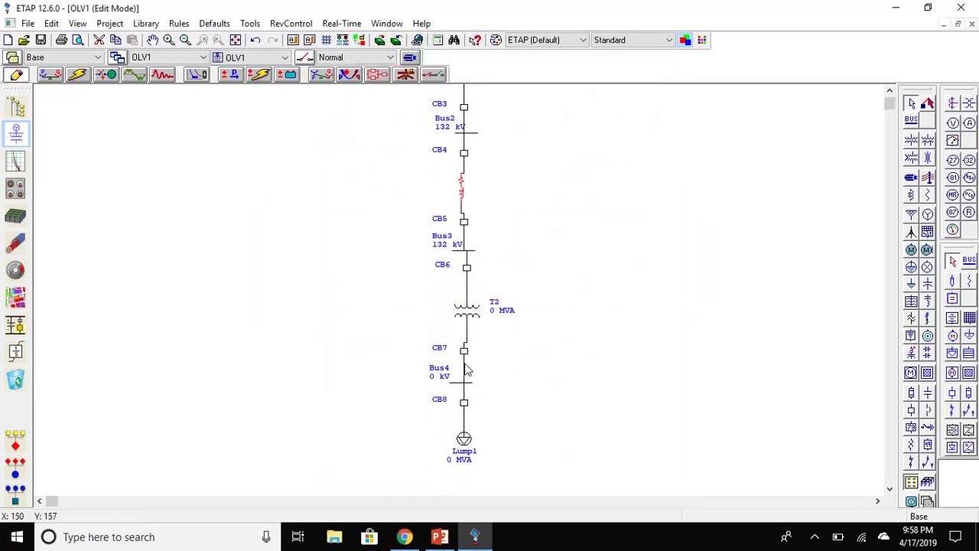
double_click(472, 310)
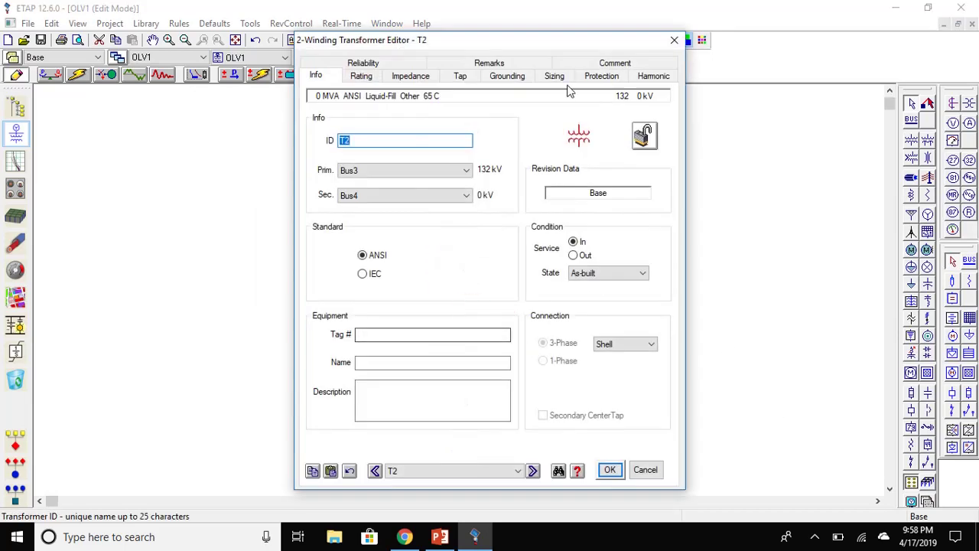
left_click(363, 75)
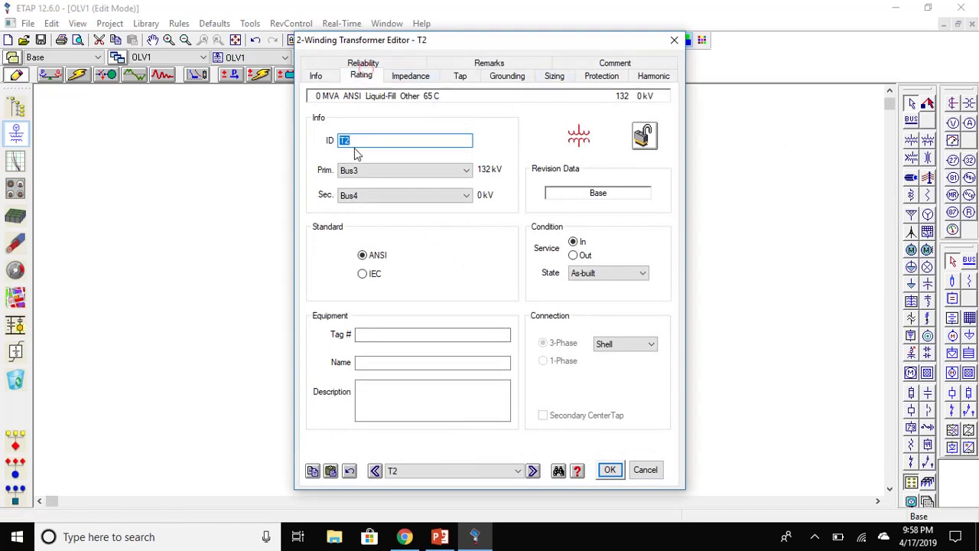
left_click(386, 163)
key("BackSpace")
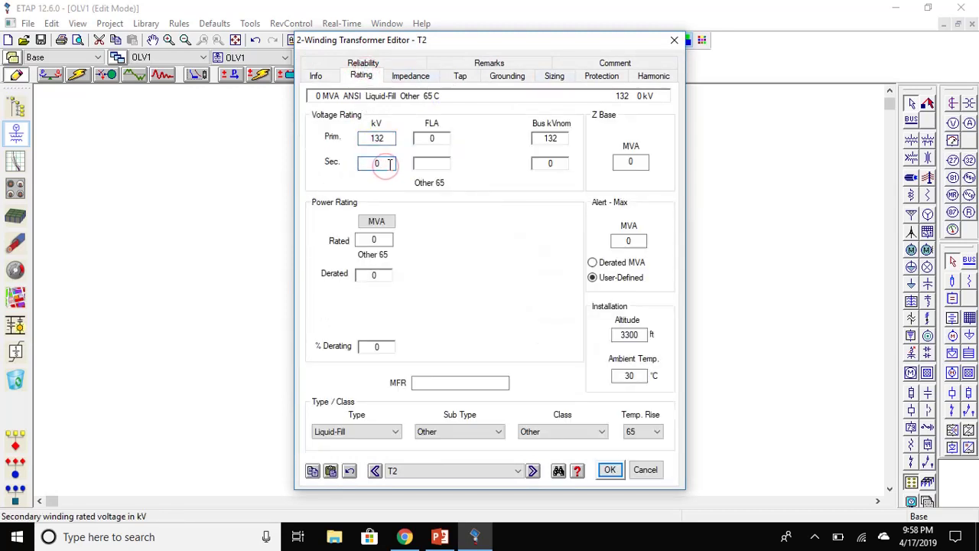
type("11")
left_click(374, 240)
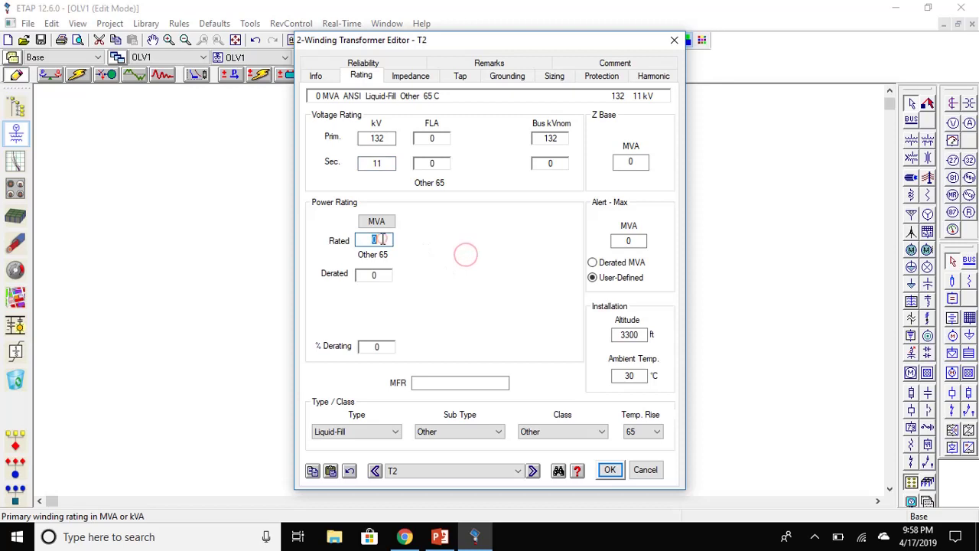
type("50")
left_click(409, 265)
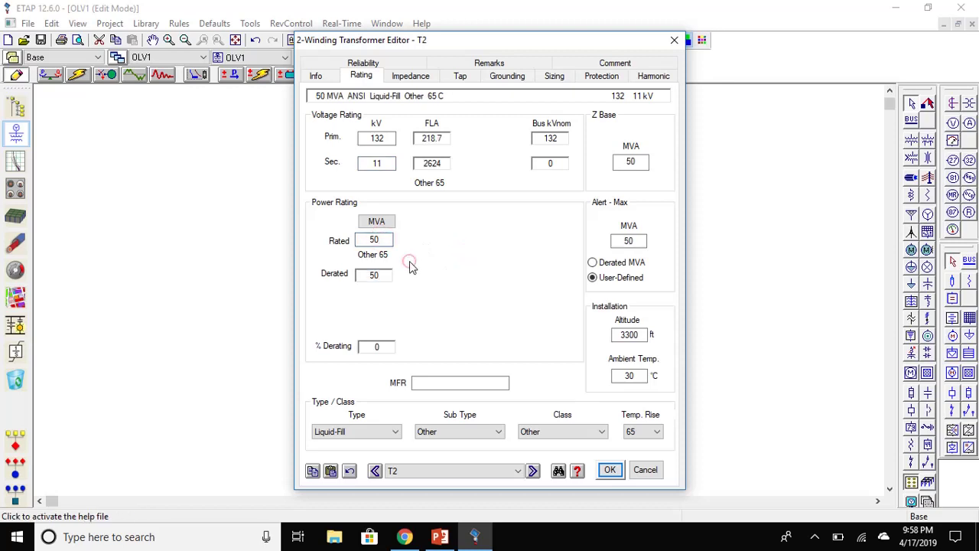
Apply typical impedance (9 %Z, X/R 29.5) and typical no-load test data to T2.
left_click(410, 76)
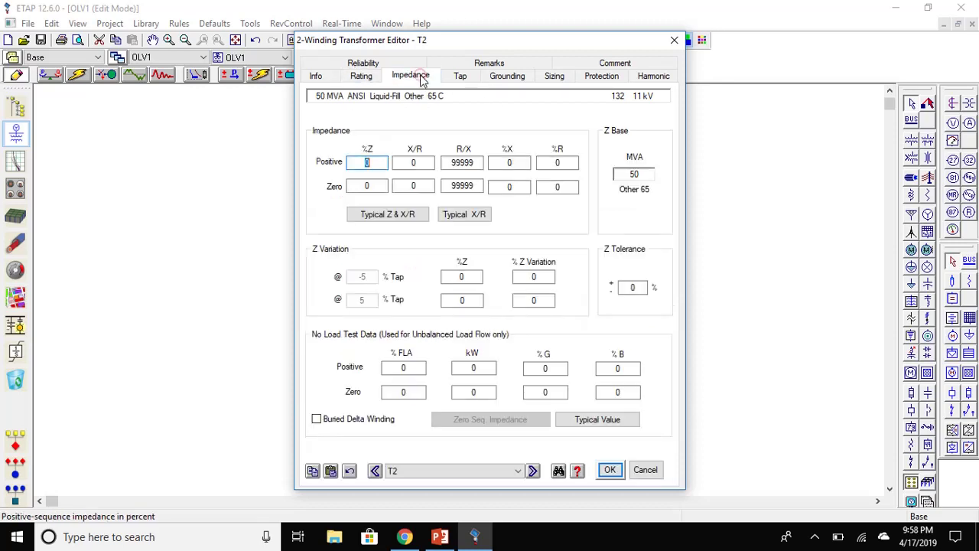
left_click(413, 216)
left_click(593, 421)
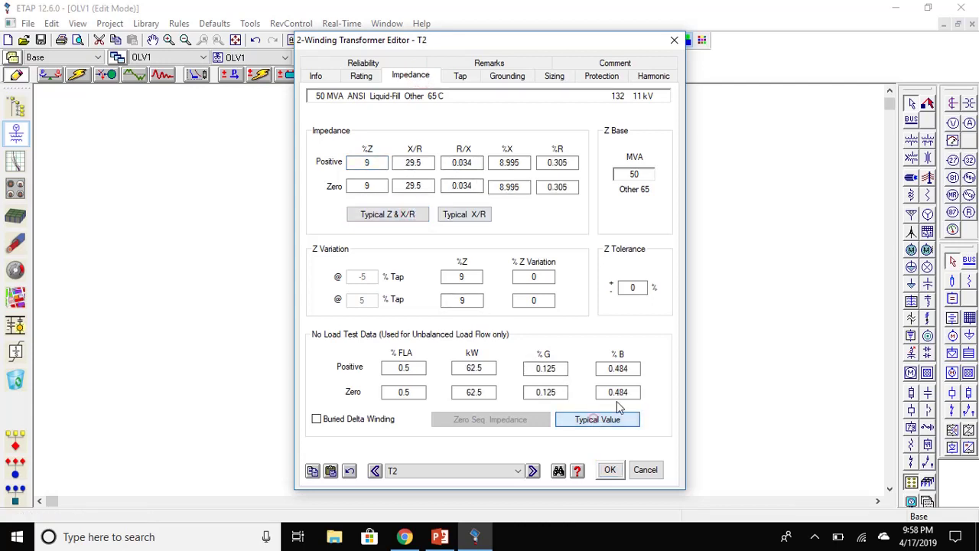
left_click(609, 472)
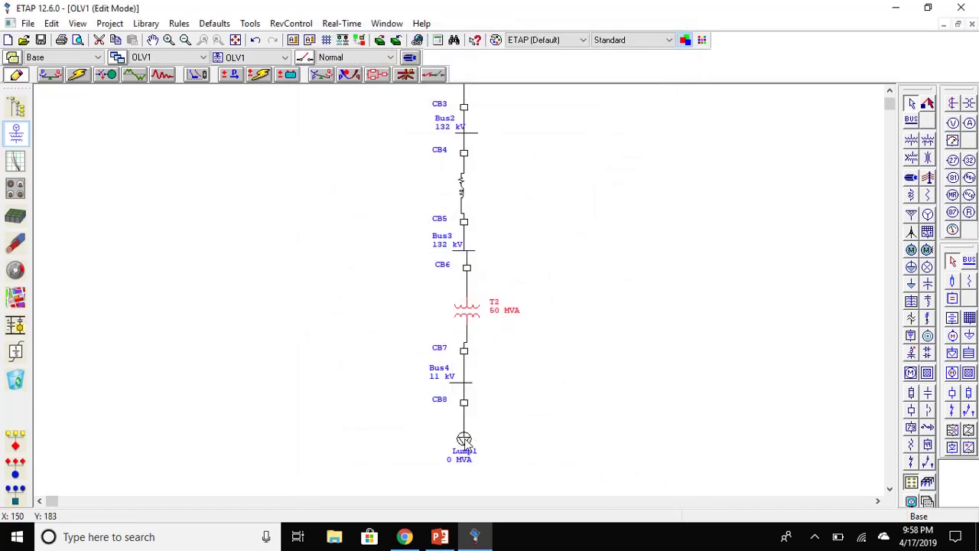
Set Lump1's nameplate to 5 MVA at 80% power factor, giving 4 MW and 3 Mvar.
double_click(464, 440)
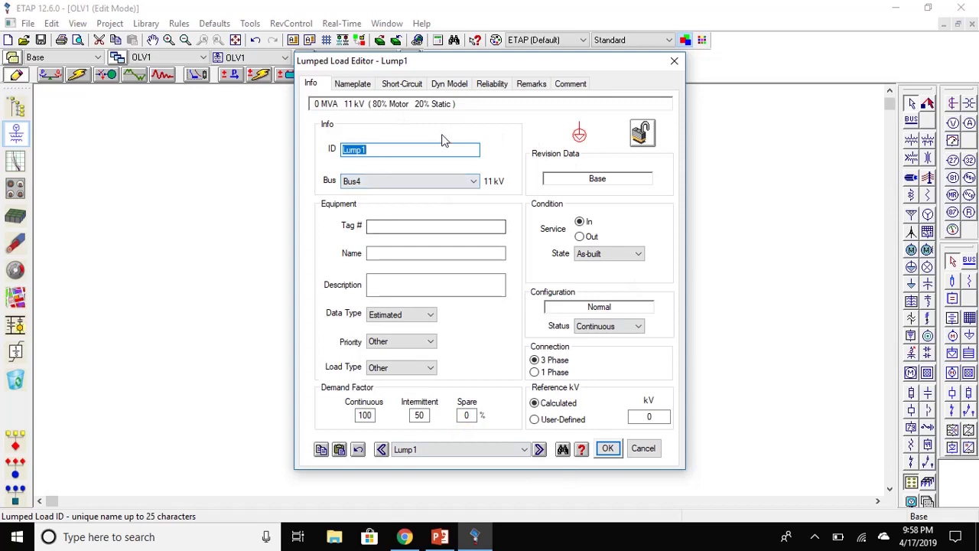
left_click(351, 84)
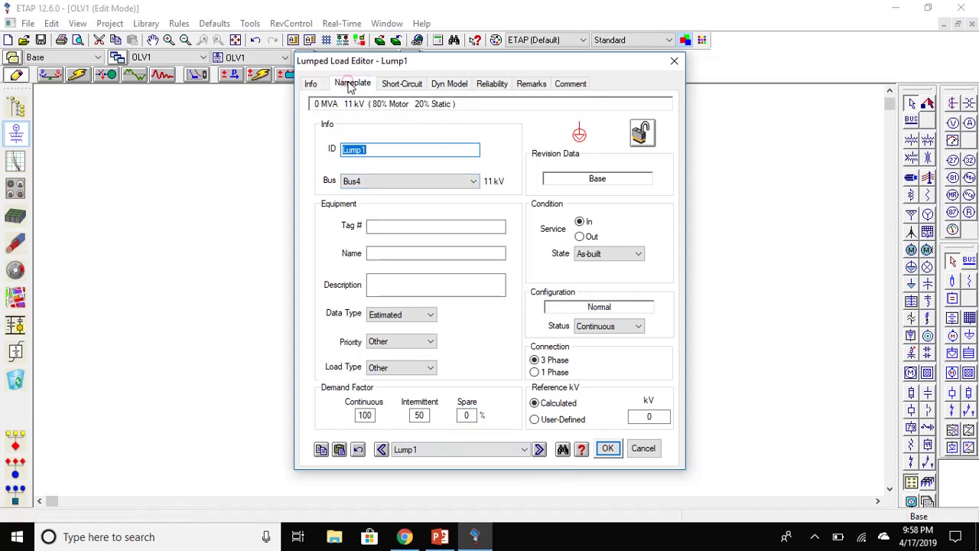
left_click(345, 207)
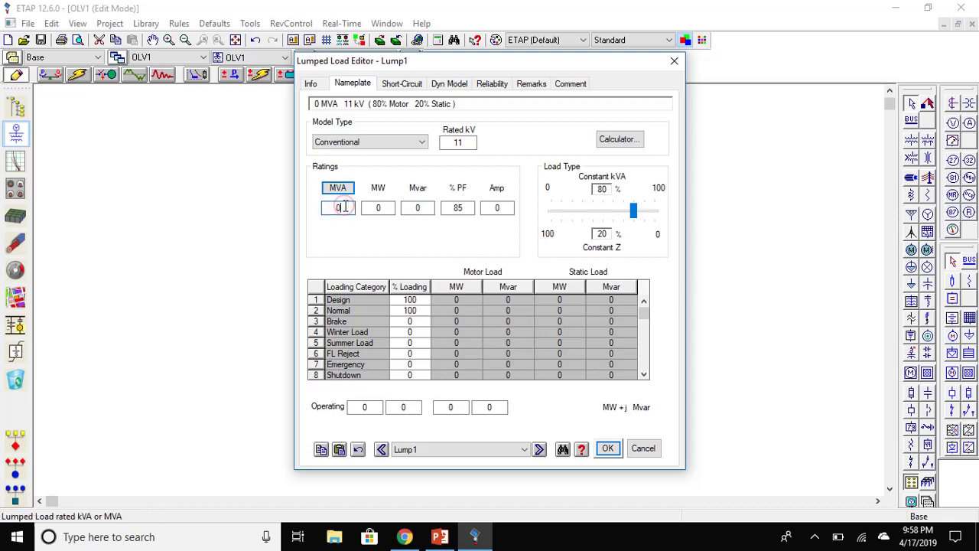
key("BackSpace")
type("5")
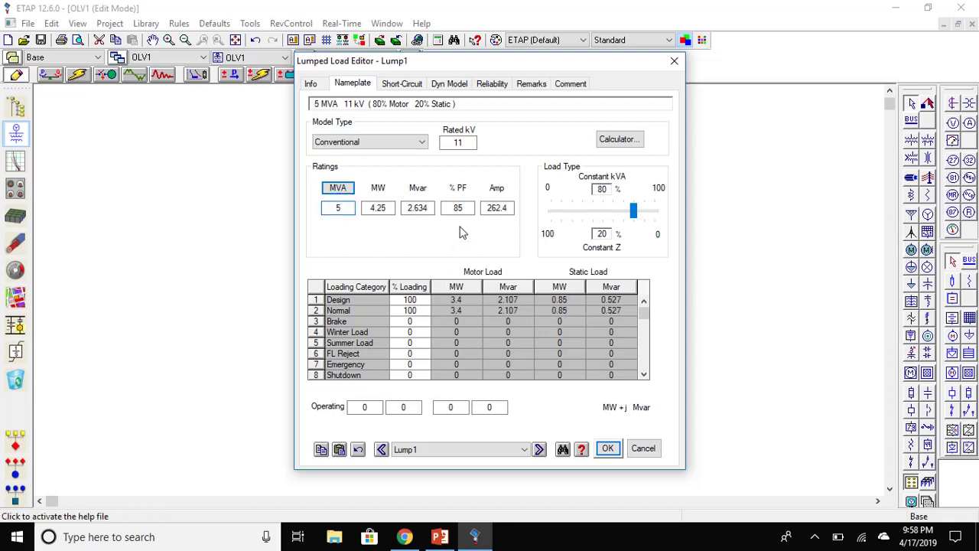
left_click(468, 206)
key("BackSpace")
type("0")
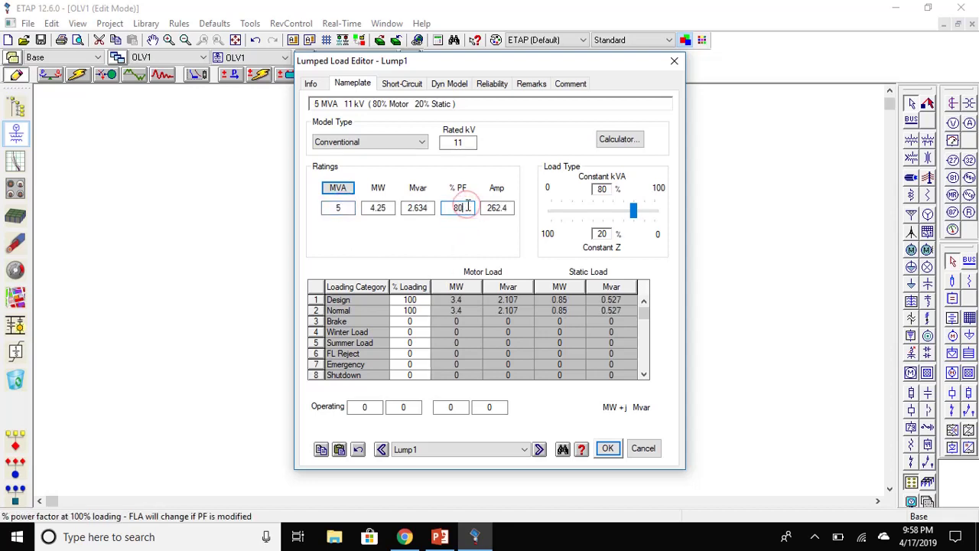
left_click(444, 238)
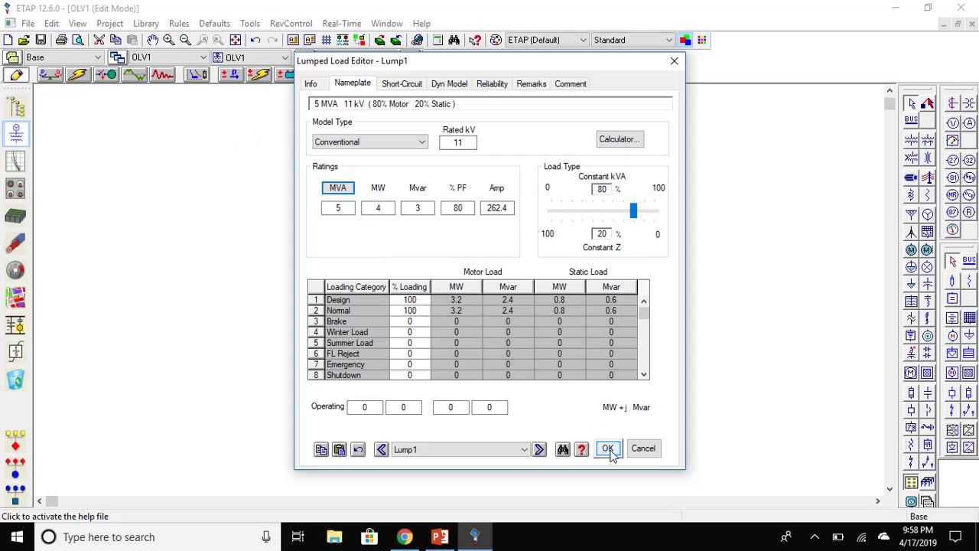
left_click(608, 449)
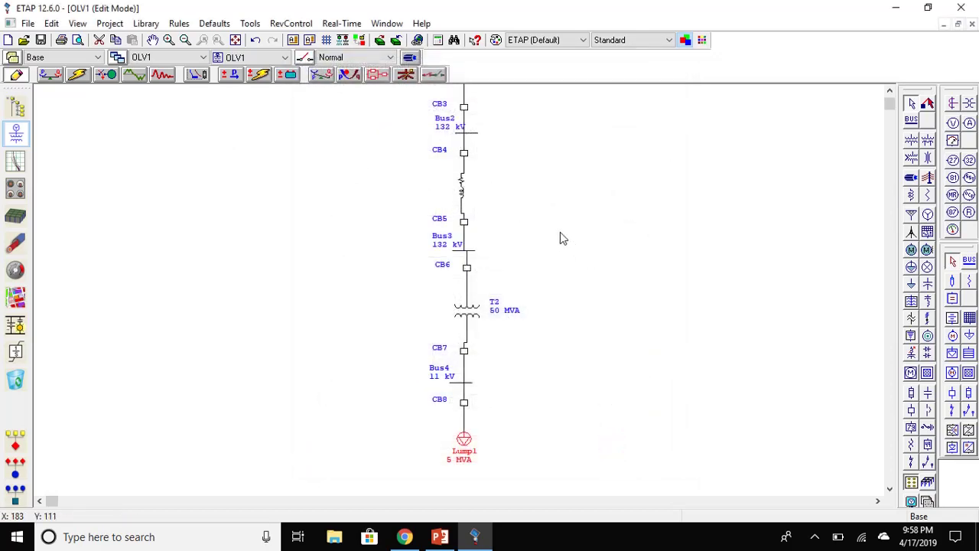
scroll(560, 238, "down", 1)
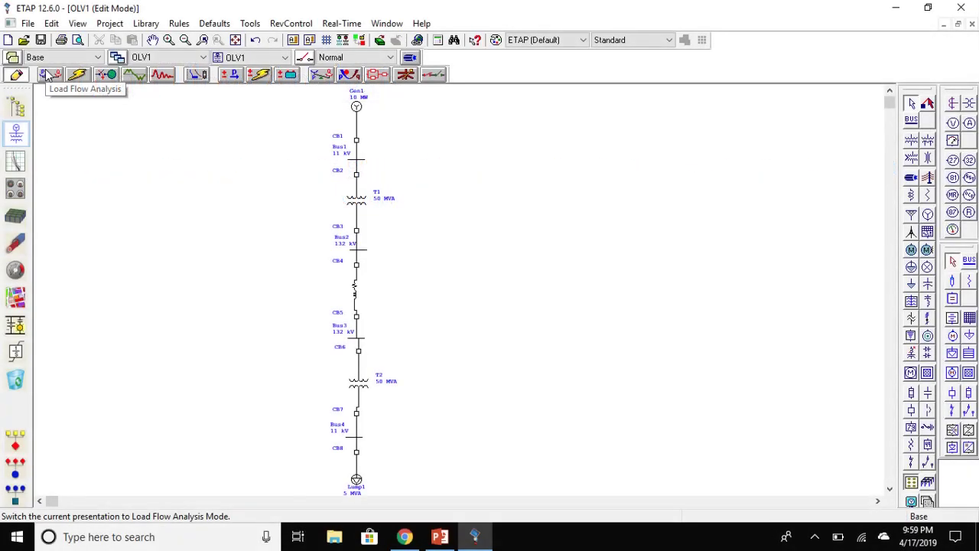
Run the load flow and check results: Bus1 at 100%, Bus2 at 99.44%.
left_click(48, 74)
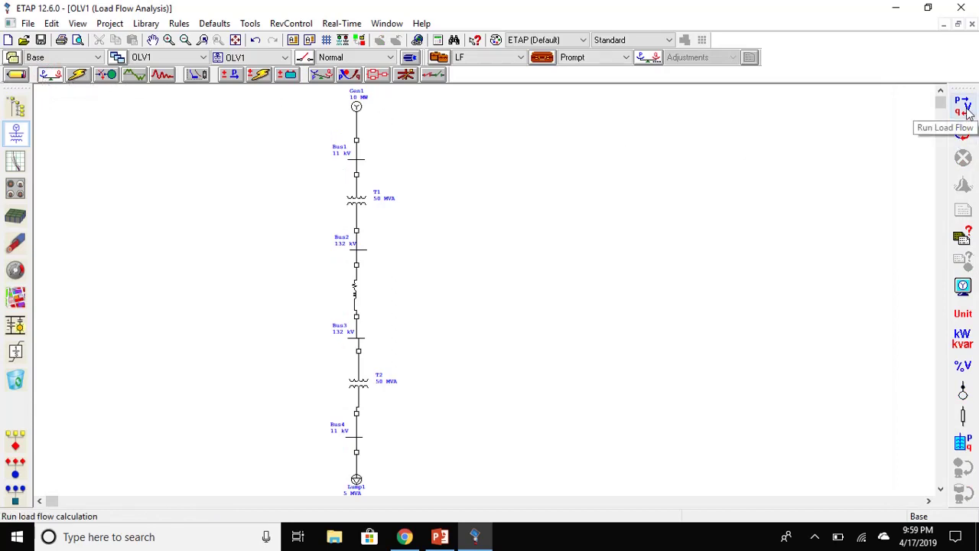
left_click(965, 109)
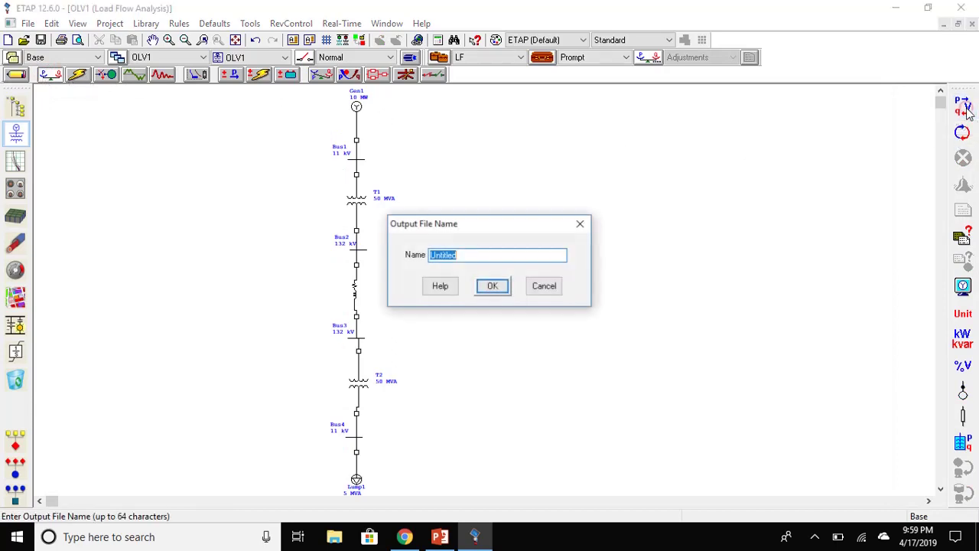
left_click(503, 289)
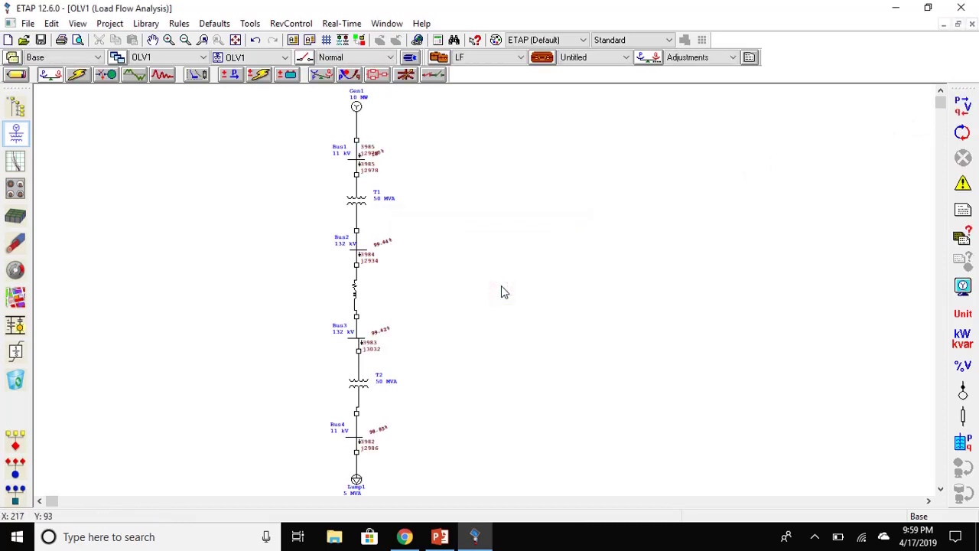
left_click(379, 149)
scroll(390, 153, "up", 3)
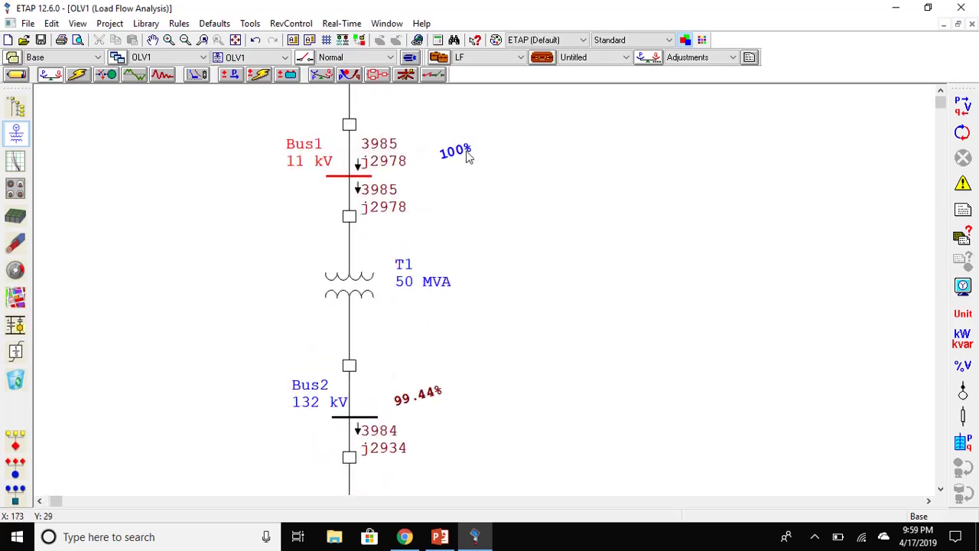
left_click(546, 155)
scroll(516, 168, "down", 1)
scroll(497, 197, "up", 2)
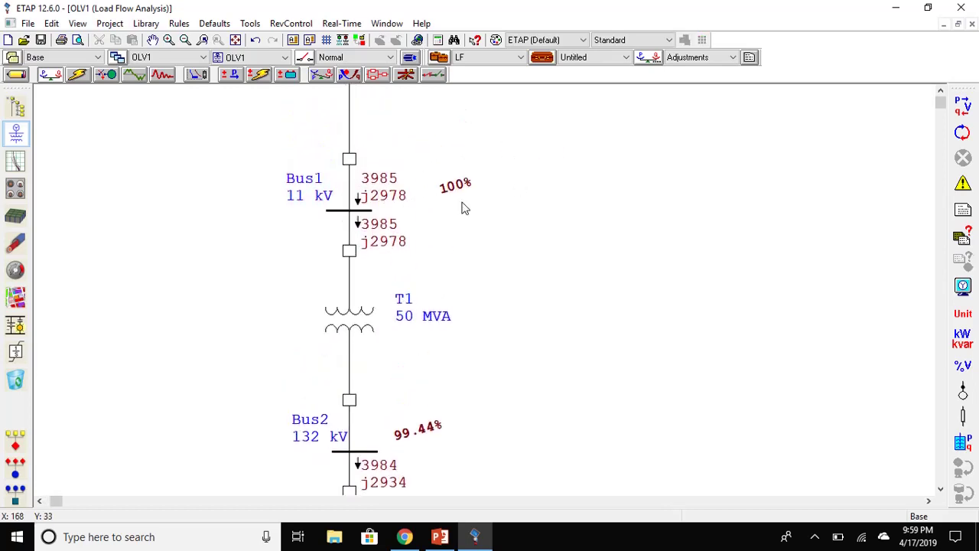
scroll(462, 208, "up", 1)
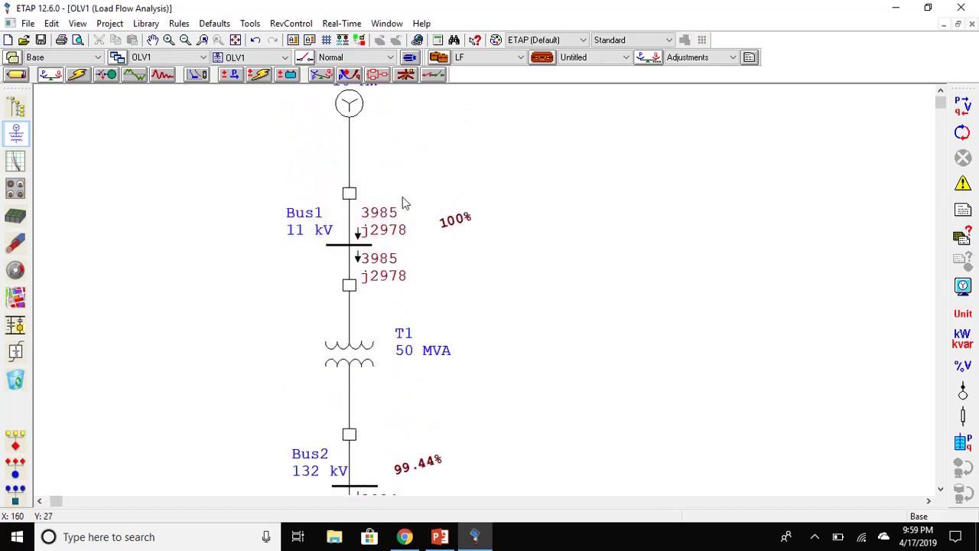
left_click(963, 287)
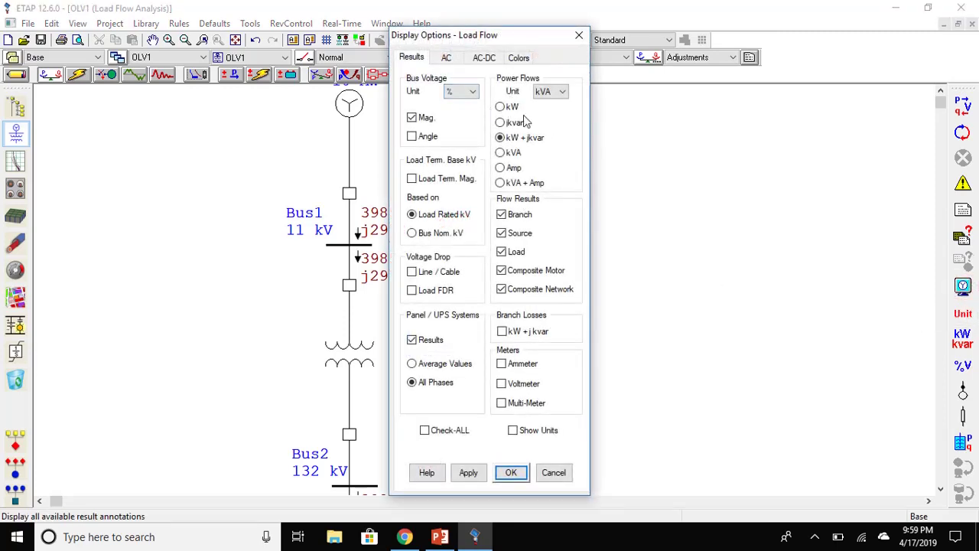
left_click(503, 168)
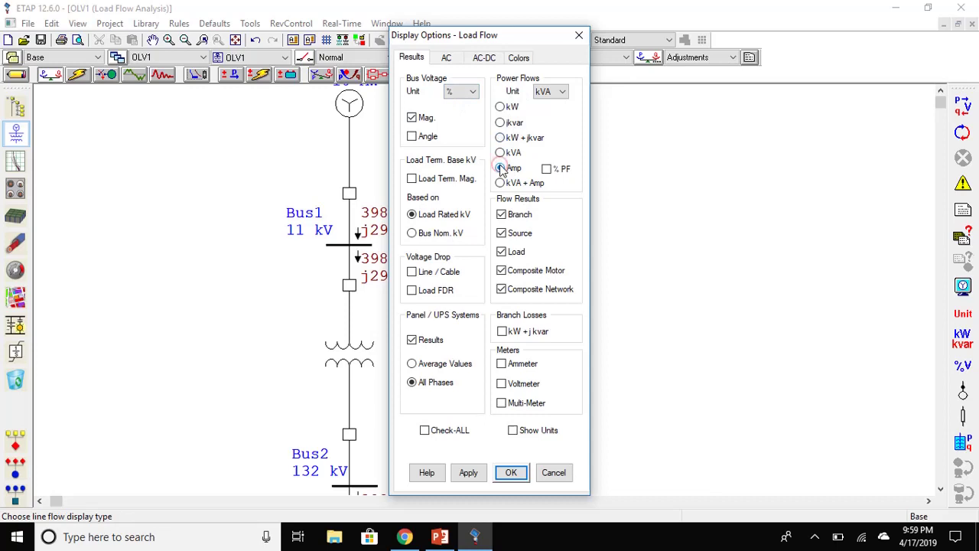
left_click(546, 169)
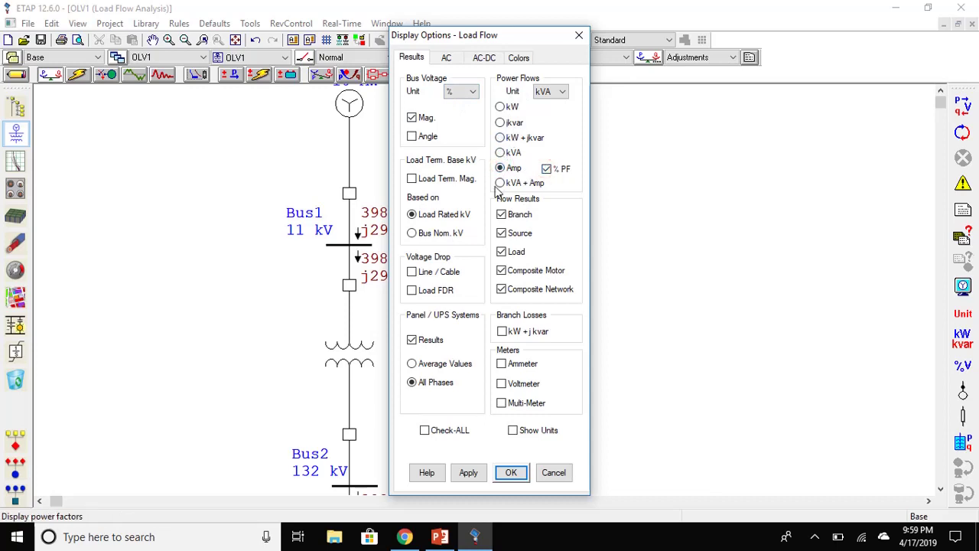
left_click(514, 473)
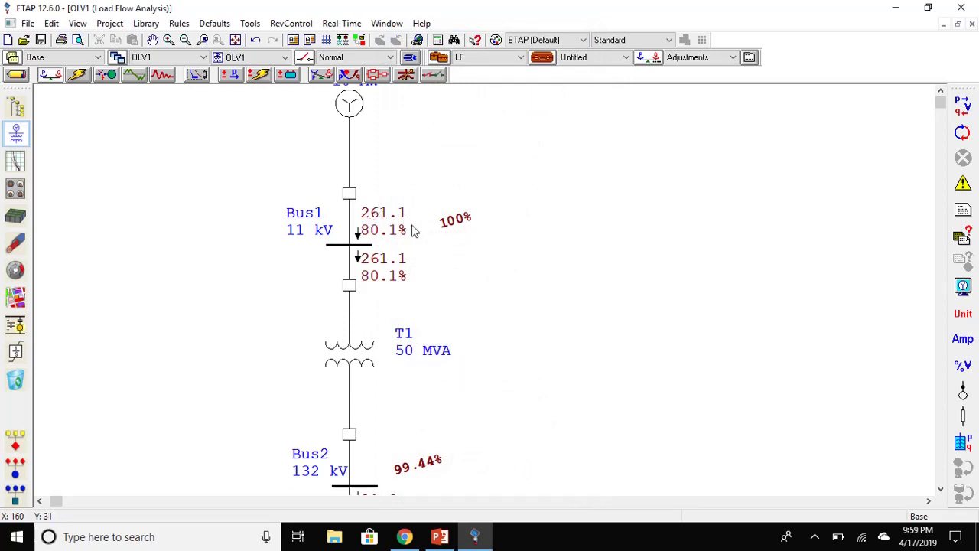
left_click(963, 314)
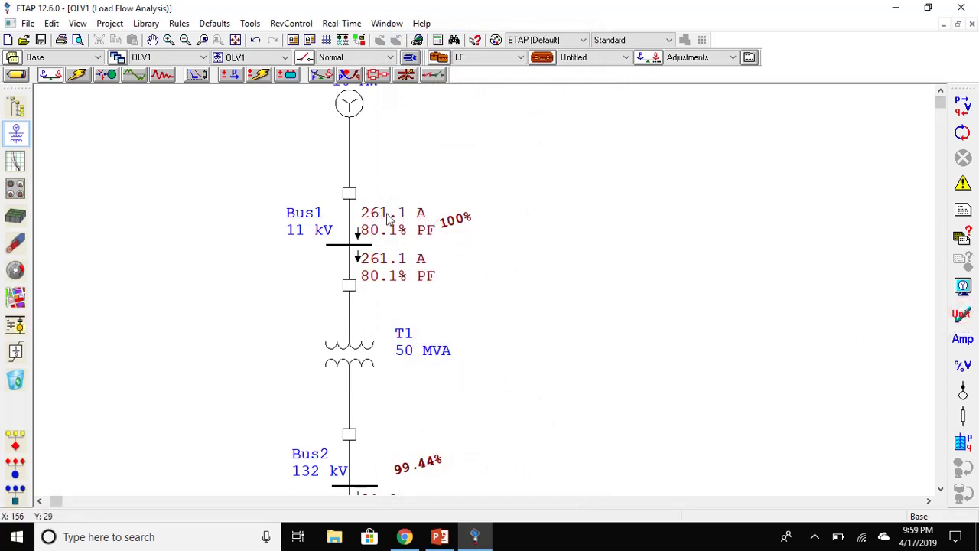
scroll(526, 221, "down", 1)
scroll(509, 221, "down", 1)
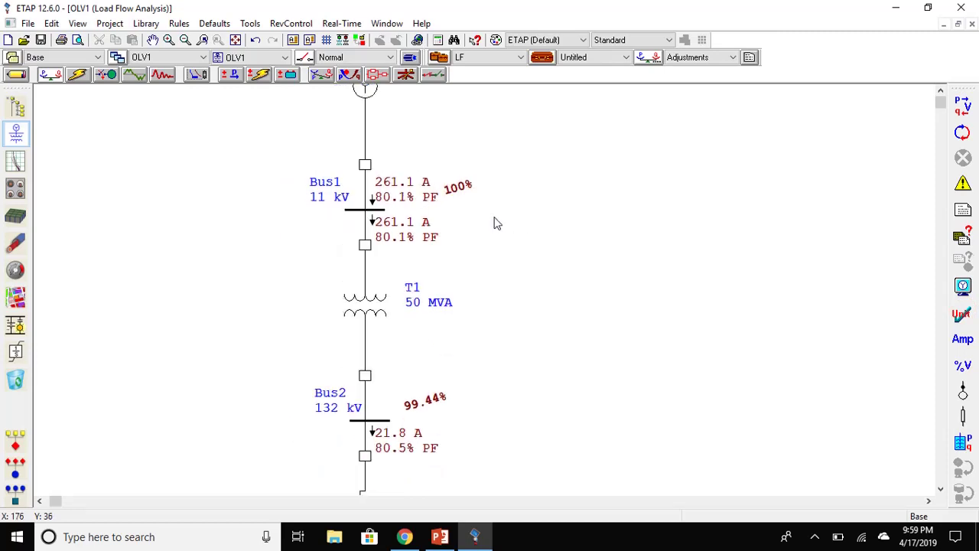
scroll(493, 222, "down", 2)
scroll(490, 221, "down", 1)
scroll(490, 218, "down", 4)
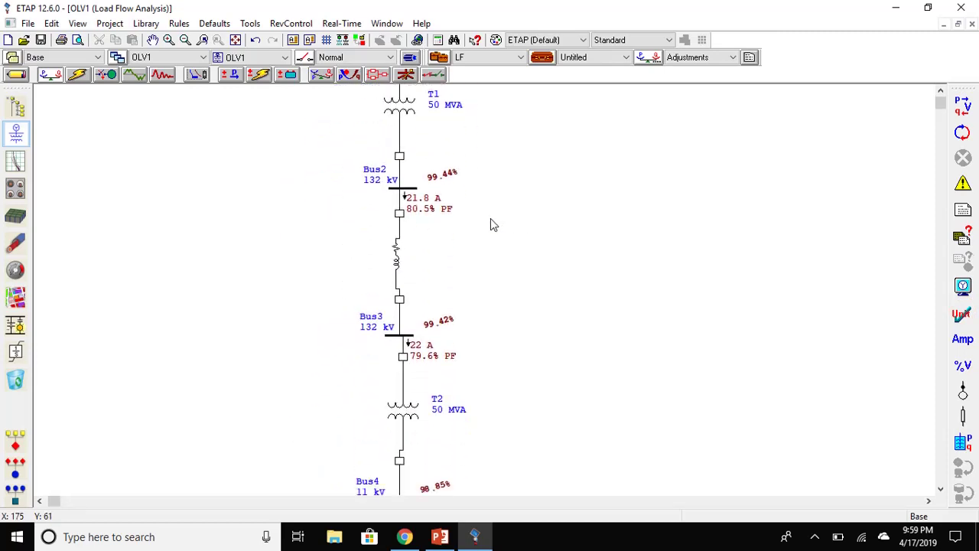
scroll(490, 220, "down", 6)
scroll(512, 301, "up", 1)
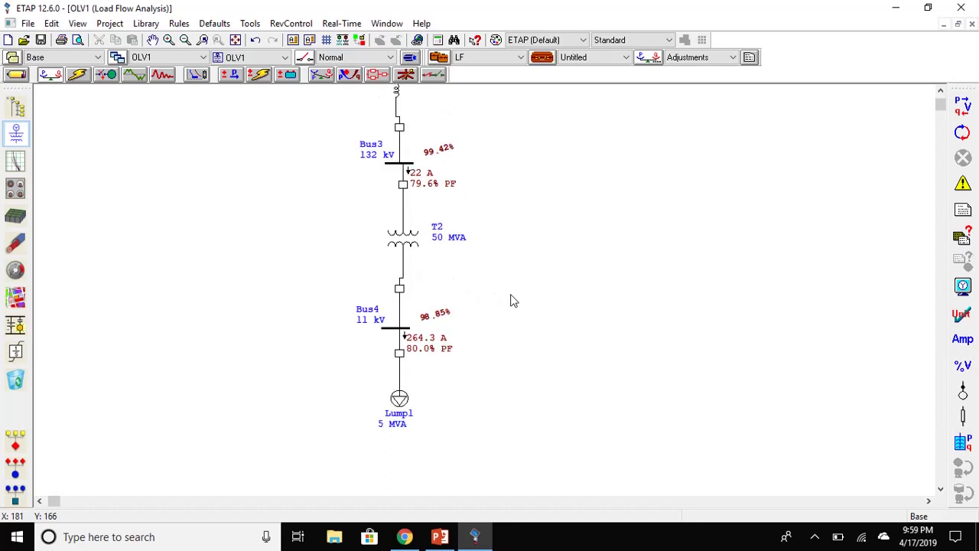
scroll(533, 219, "up", 2)
scroll(533, 217, "down", 3)
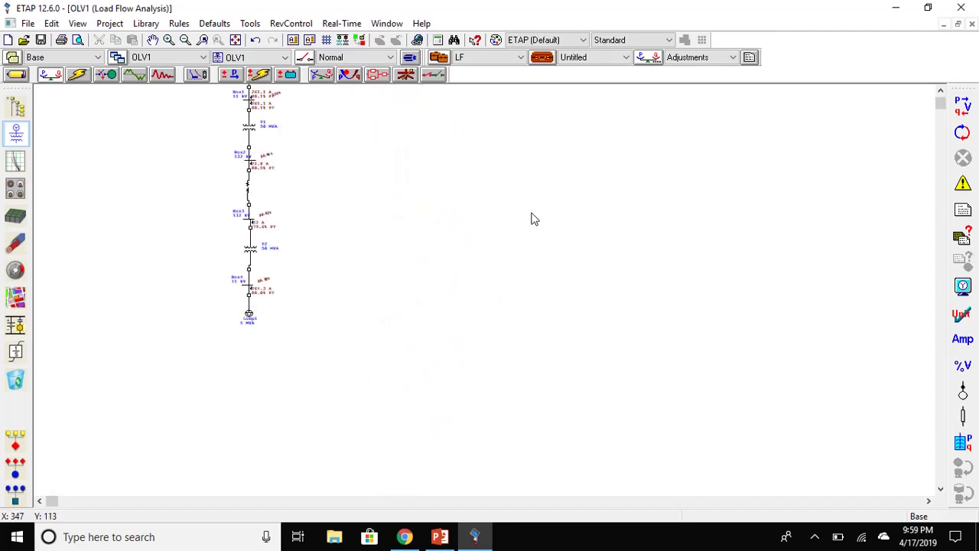
scroll(505, 214, "up", 2)
scroll(374, 215, "up", 2)
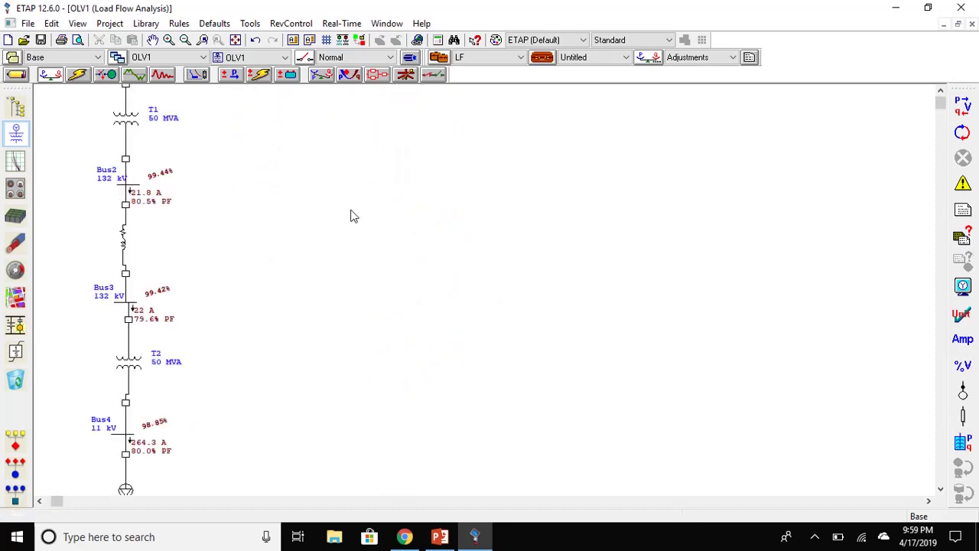
scroll(398, 316, "down", 1)
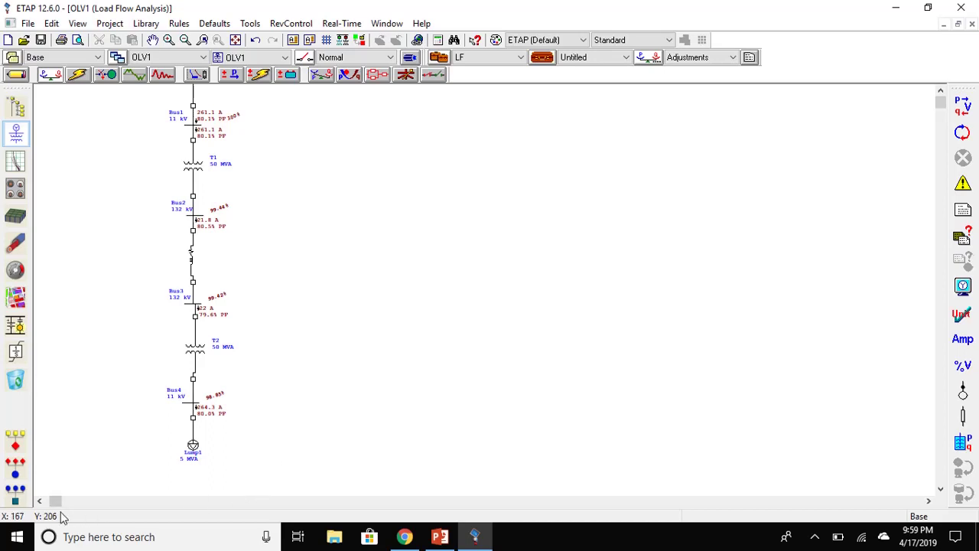
left_click(39, 501)
Scroll the OLV1 diagram up in Short-Circuit Analysis mode.
scroll(537, 281, "up", 1)
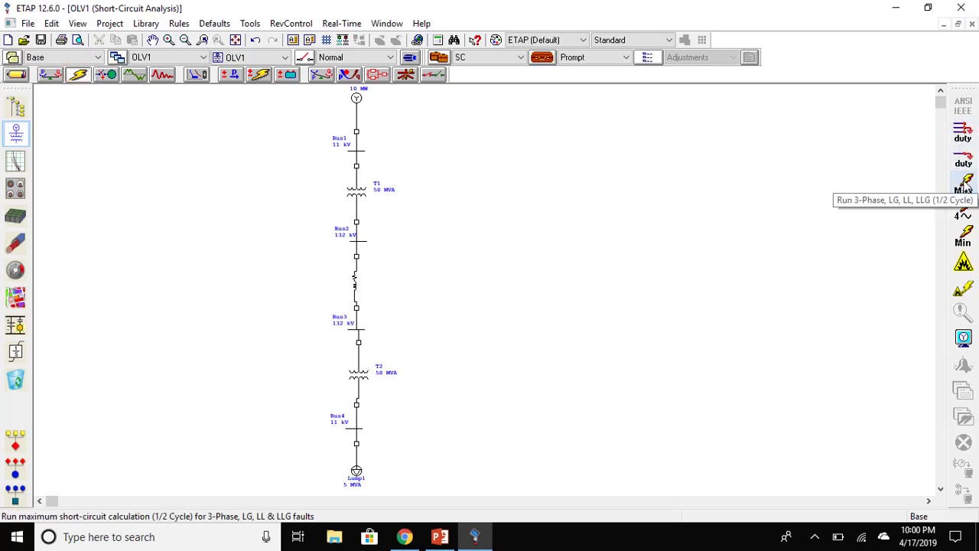
Try a maximum short-circuit run, dismiss the no-fault error, and mark Bus1 as faulted.
left_click(965, 186)
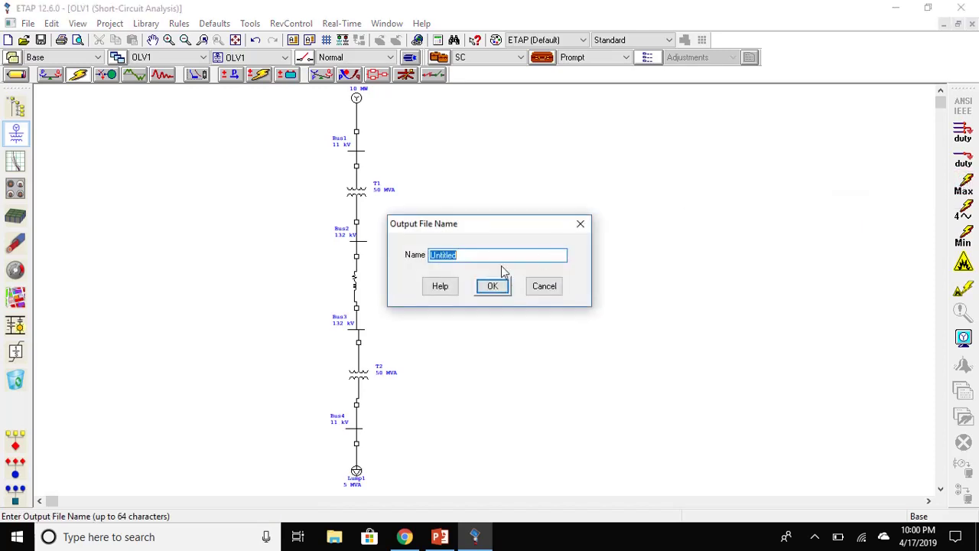
left_click(490, 286)
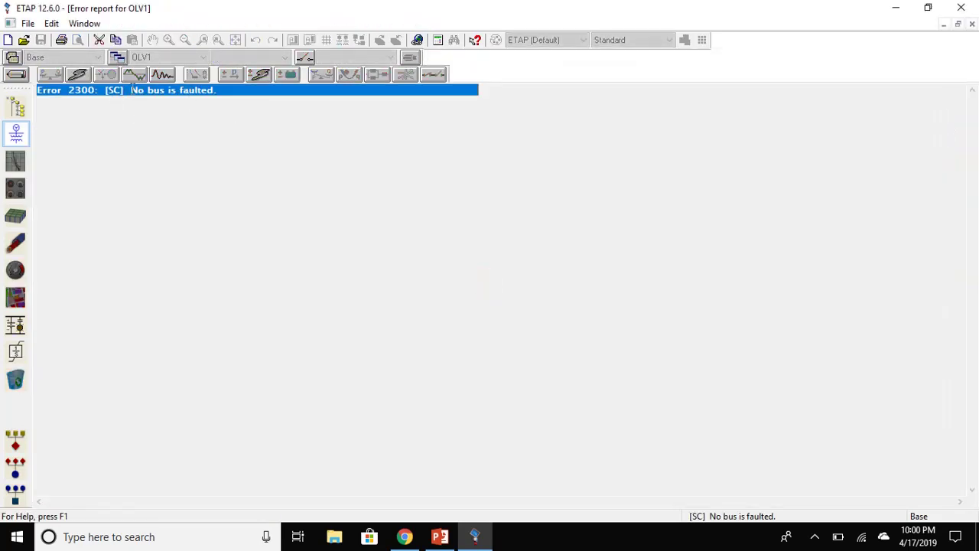
left_click(16, 133)
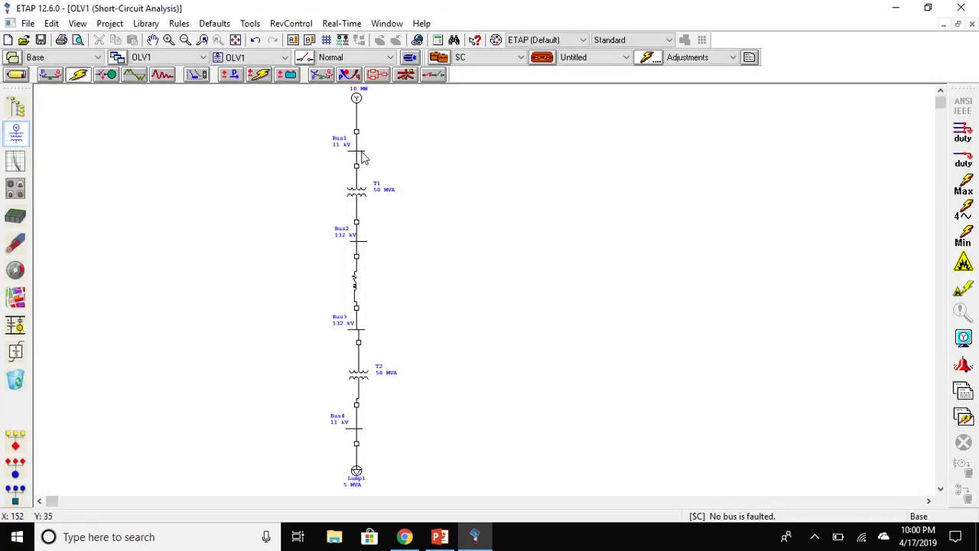
scroll(362, 150, "up", 2)
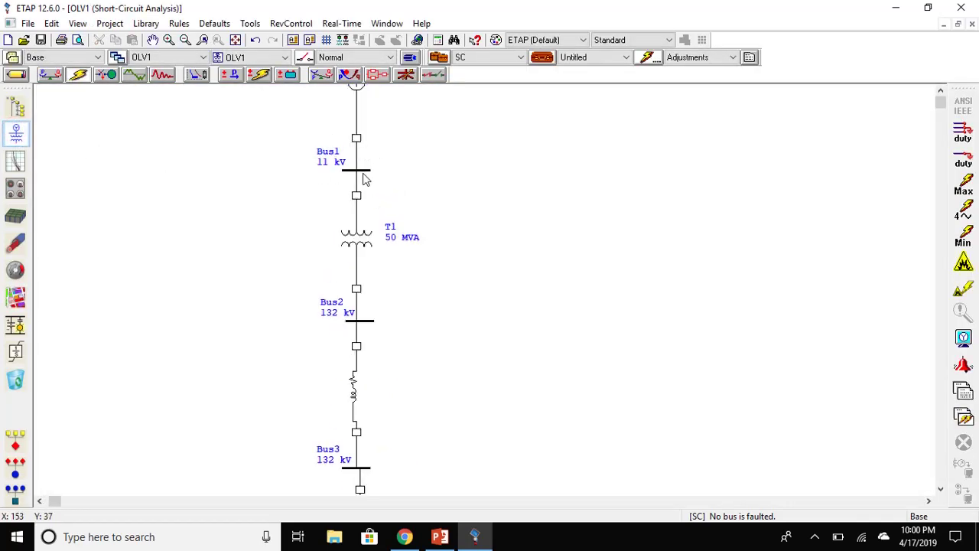
right_click(364, 175)
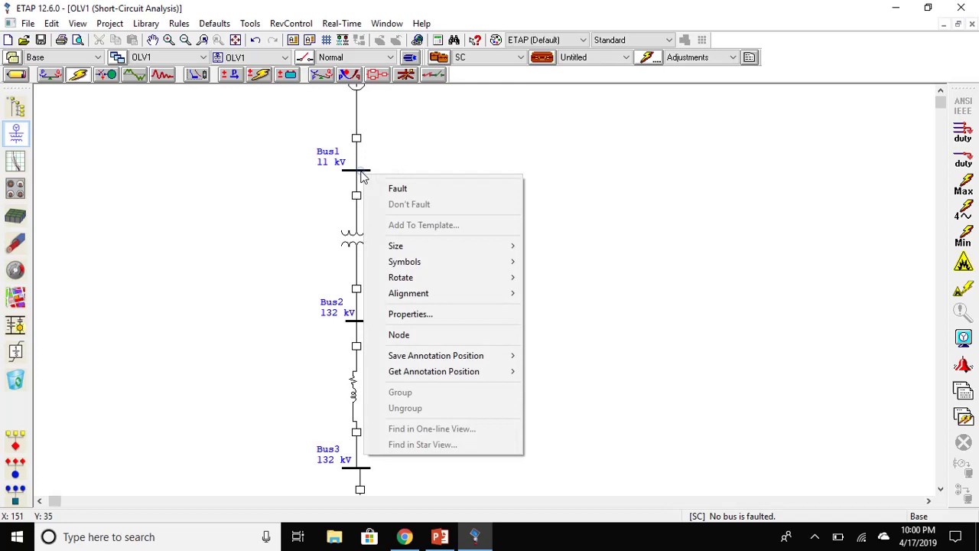
left_click(405, 190)
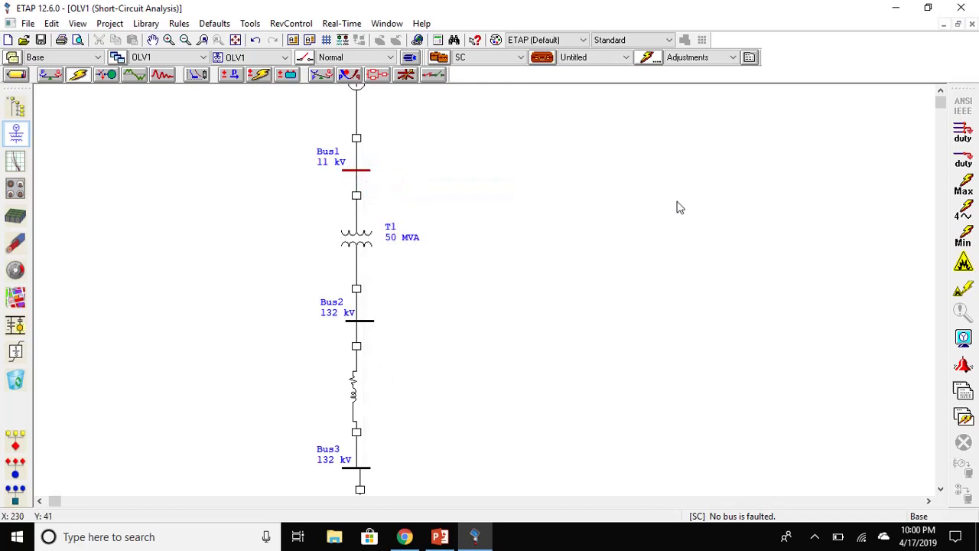
Run the maximum, 1.5–4 cycle and minimum short-circuit studies, giving 3.49 kA at Bus1.
left_click(967, 191)
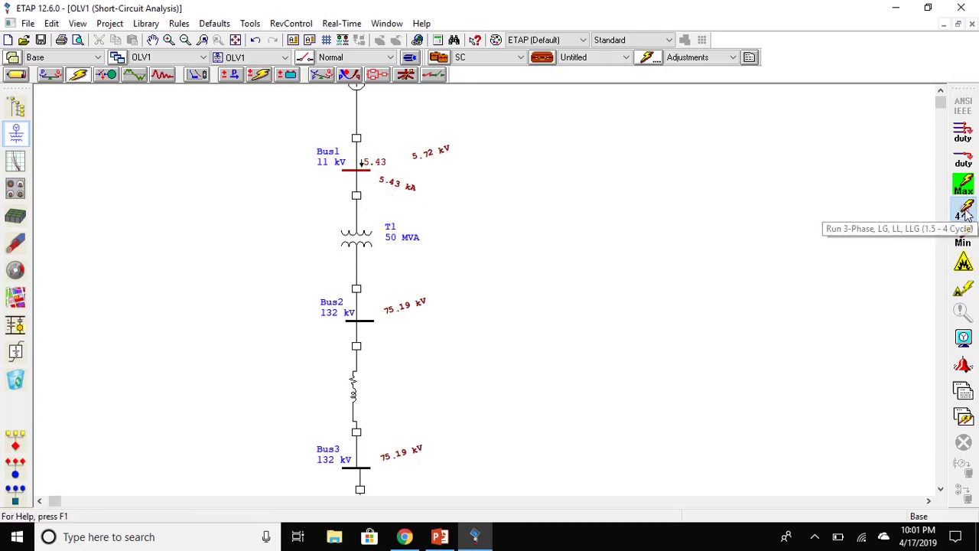
left_click(966, 214)
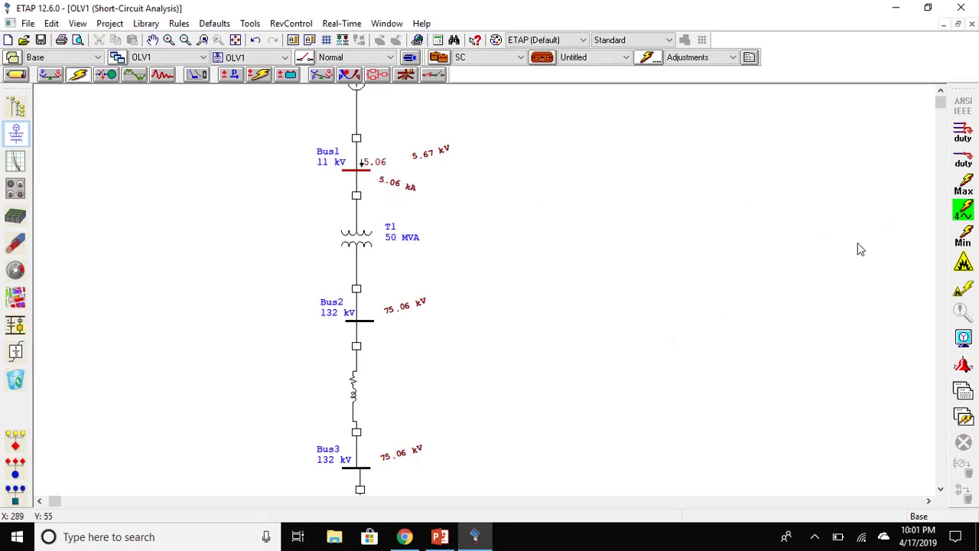
left_click(962, 237)
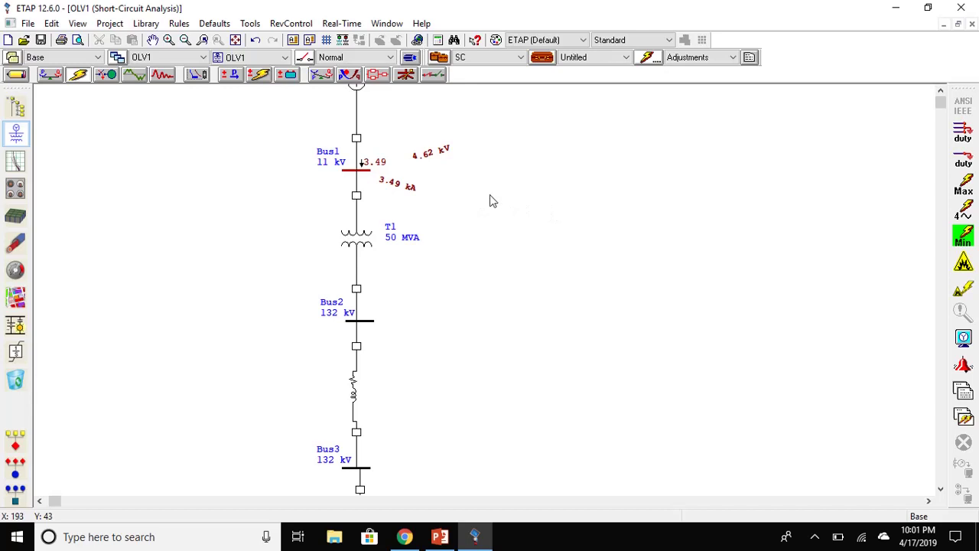
scroll(469, 197, "up", 2)
scroll(456, 189, "down", 1)
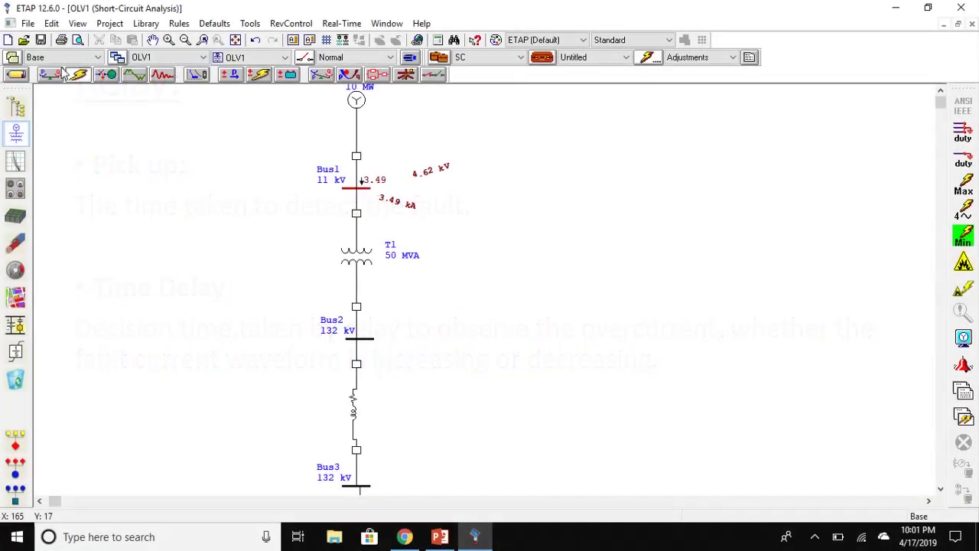
In Edit mode, place a current transformer on the Gen1–CB1 connection.
left_click(17, 77)
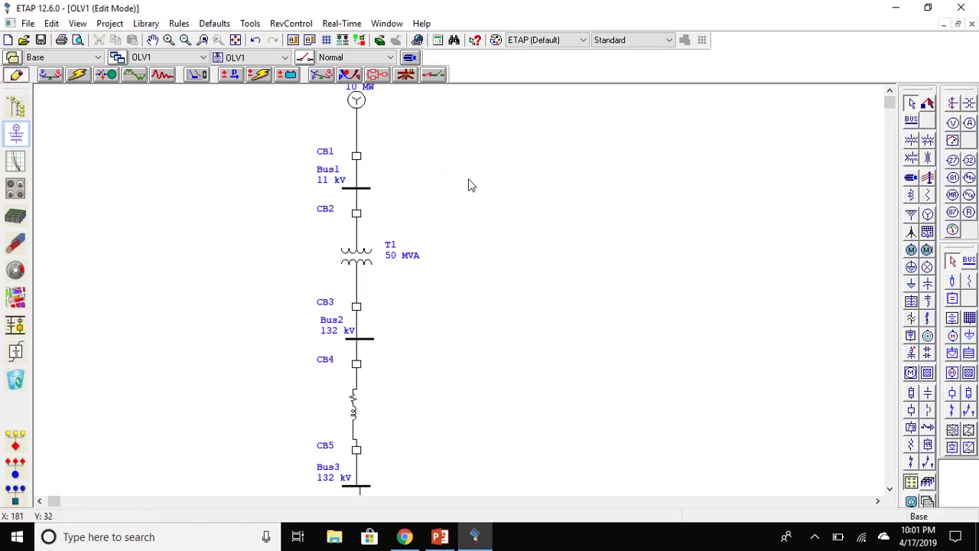
scroll(417, 144, "down", 2)
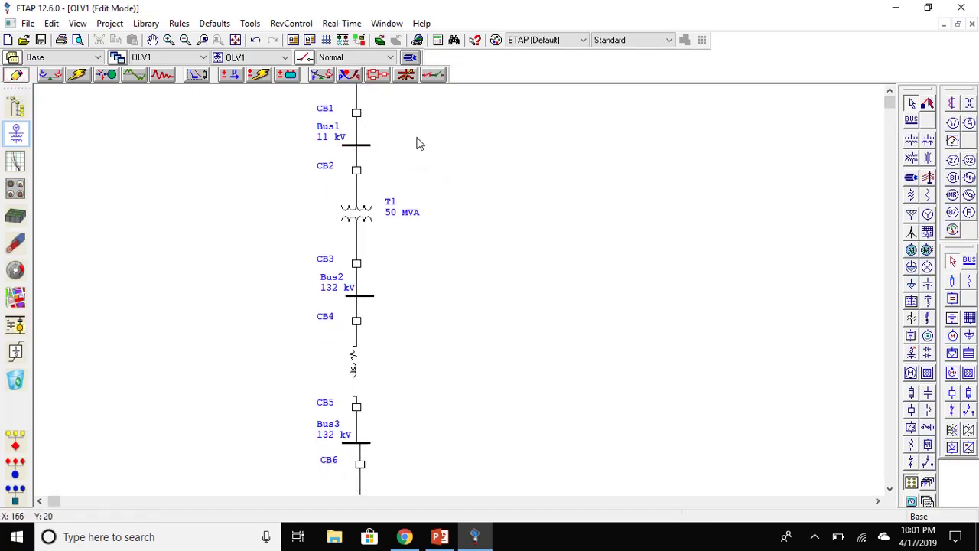
scroll(417, 144, "down", 2)
left_click_drag(386, 101, 360, 486)
scroll(397, 478, "up", 1)
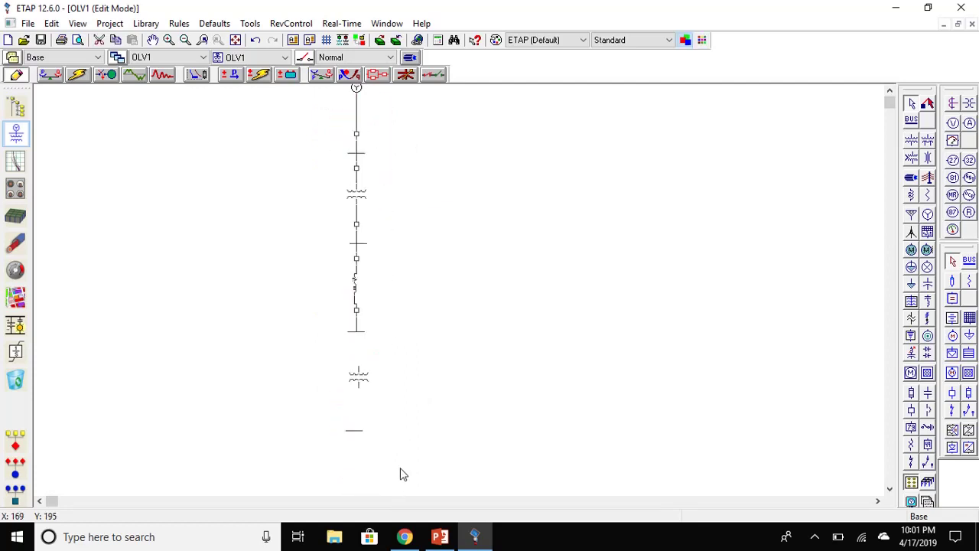
left_click(480, 191)
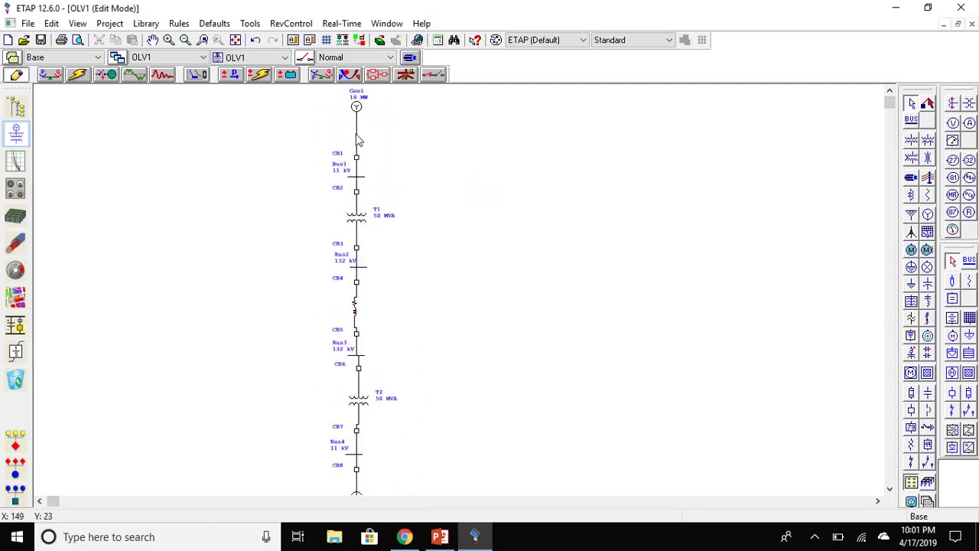
scroll(397, 146, "up", 2)
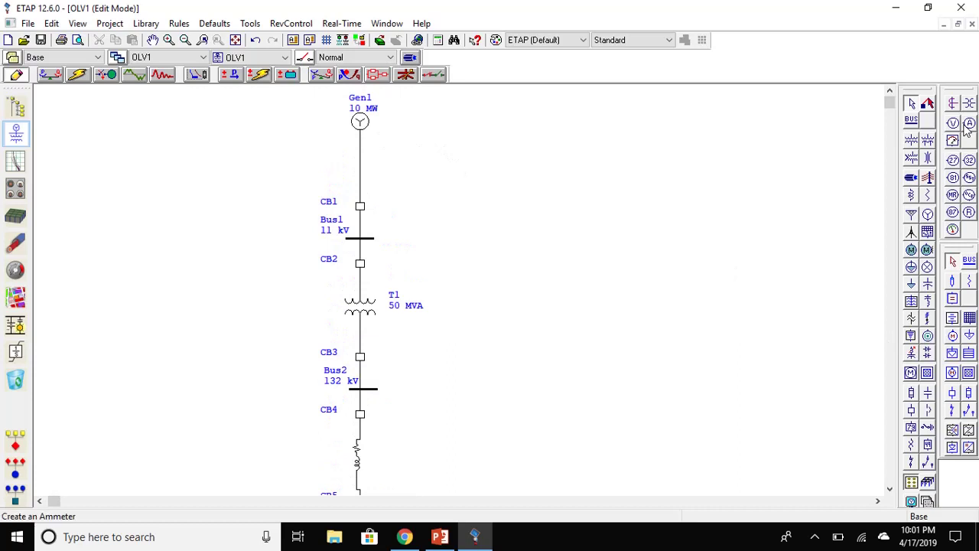
left_click(952, 103)
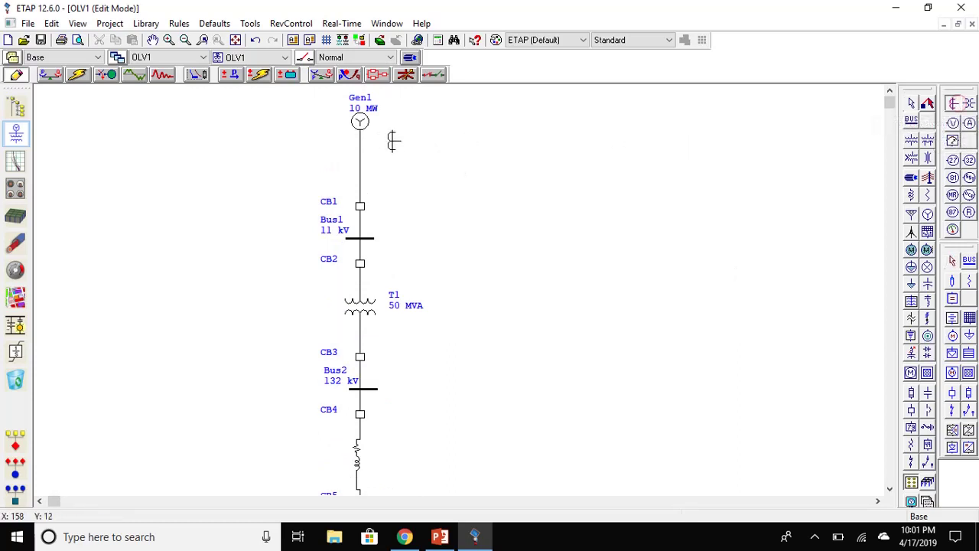
left_click(360, 163)
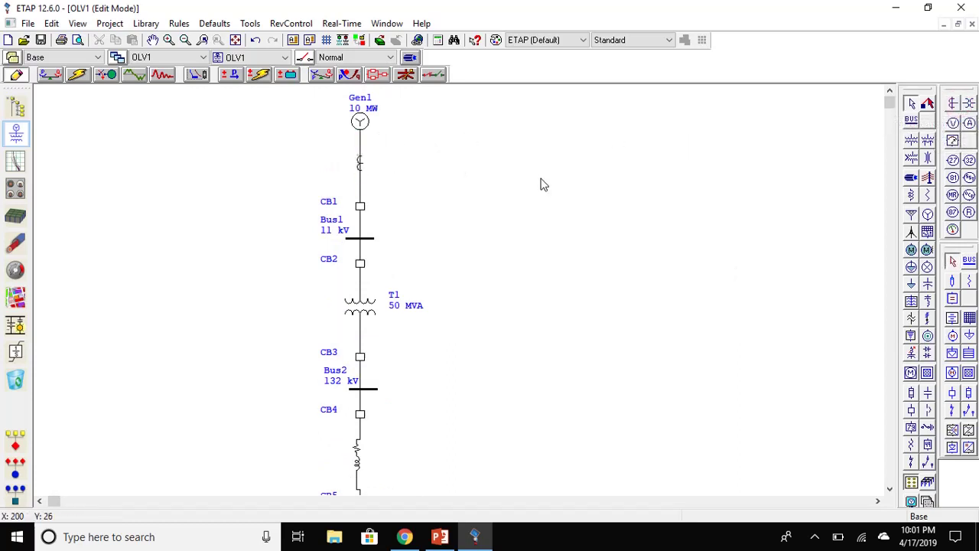
Set CT1's primary rating to 300 A for a 300:5 ratio.
double_click(358, 163)
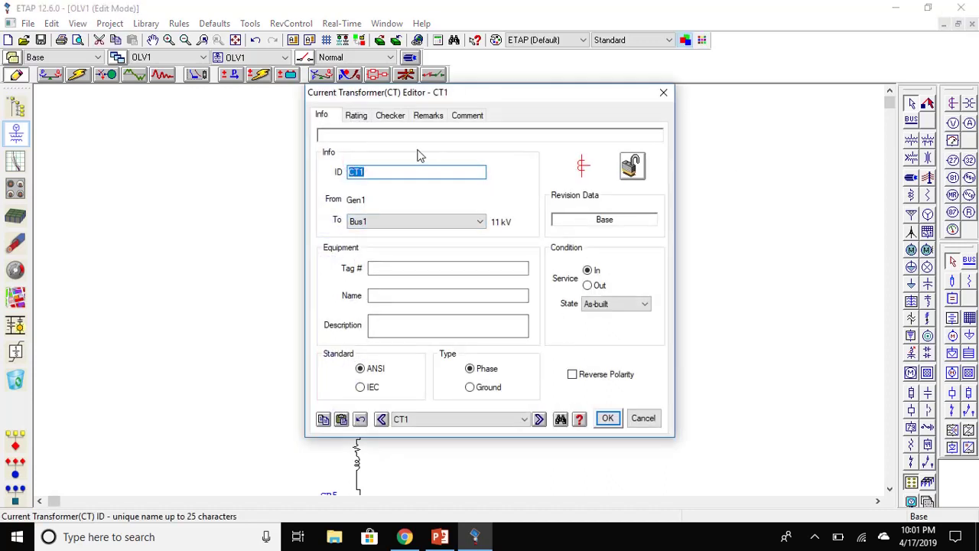
left_click(355, 116)
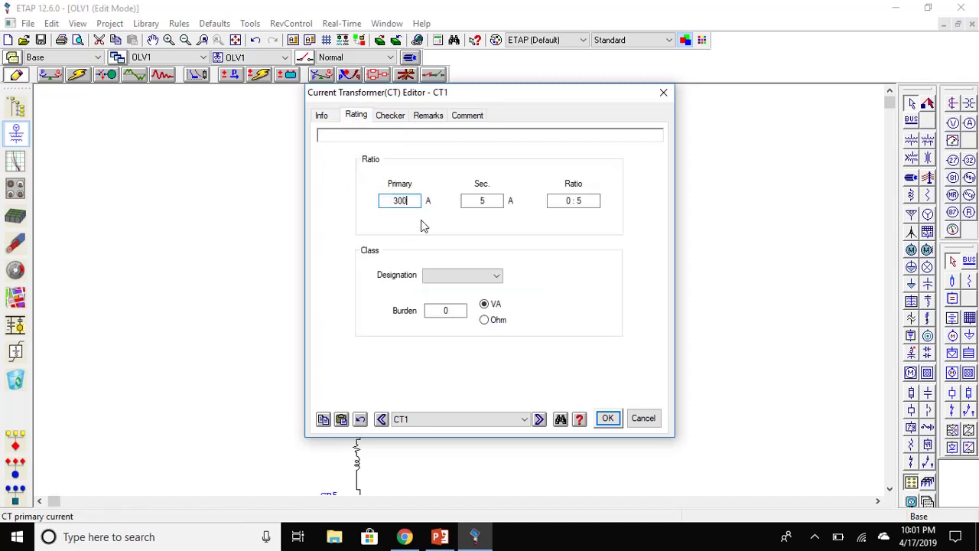
key("Tab")
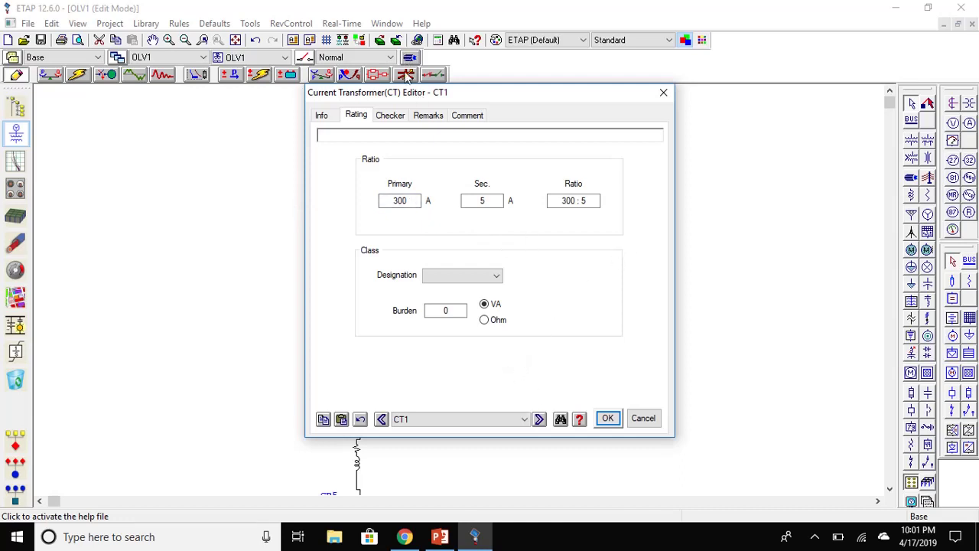
left_click(609, 418)
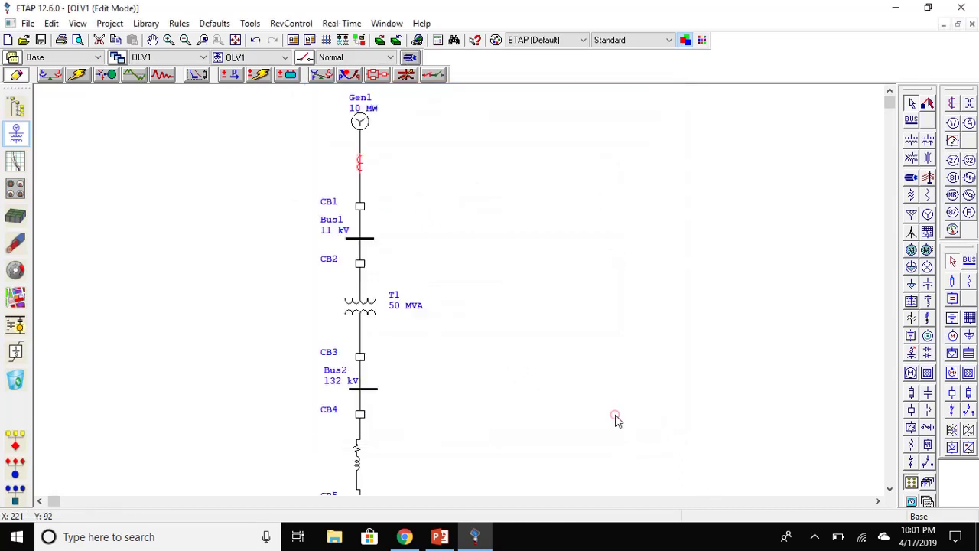
Place an overcurrent relay to the right of CT1 and connect it to CT1.
left_click(969, 196)
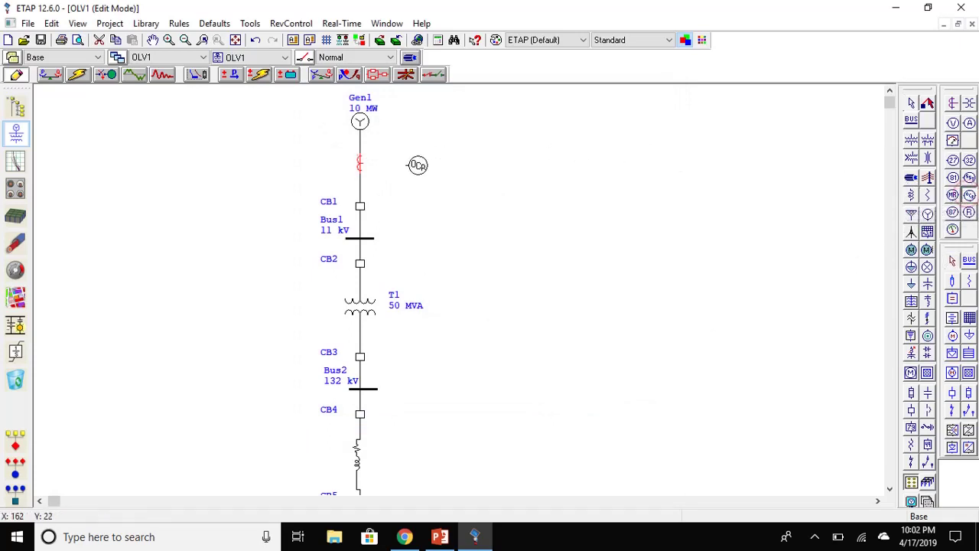
left_click(427, 163)
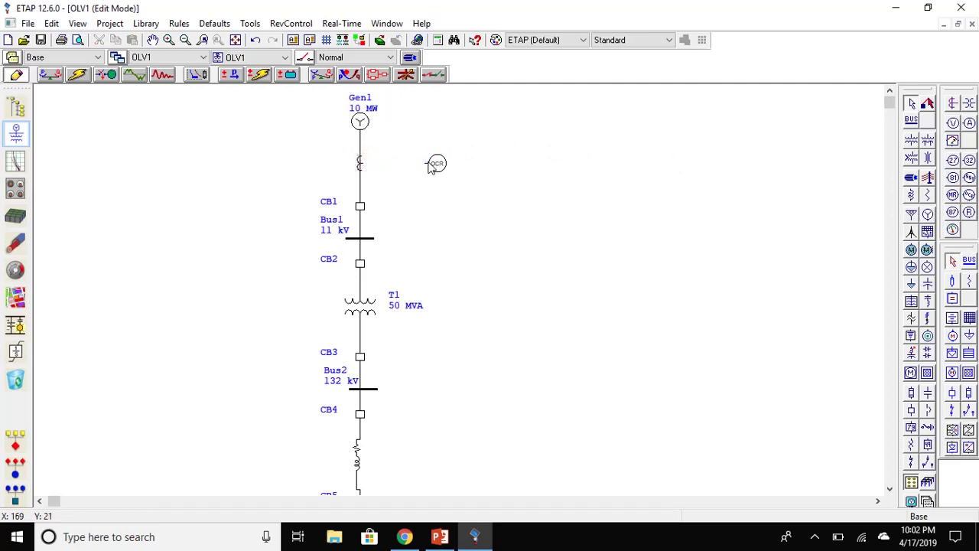
left_click_drag(426, 163, 359, 163)
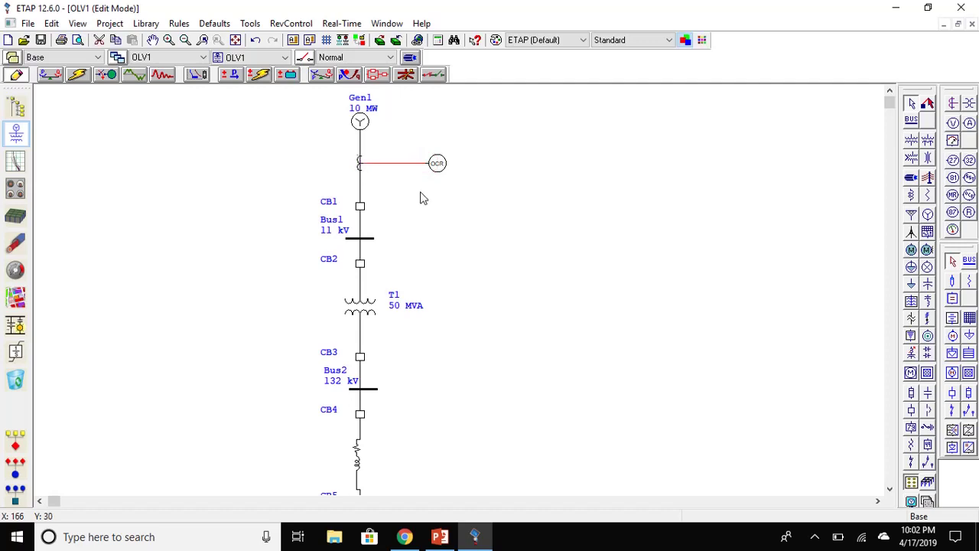
Add a Relay1 interlock so its Phase element opens HVCB CB1.
double_click(436, 164)
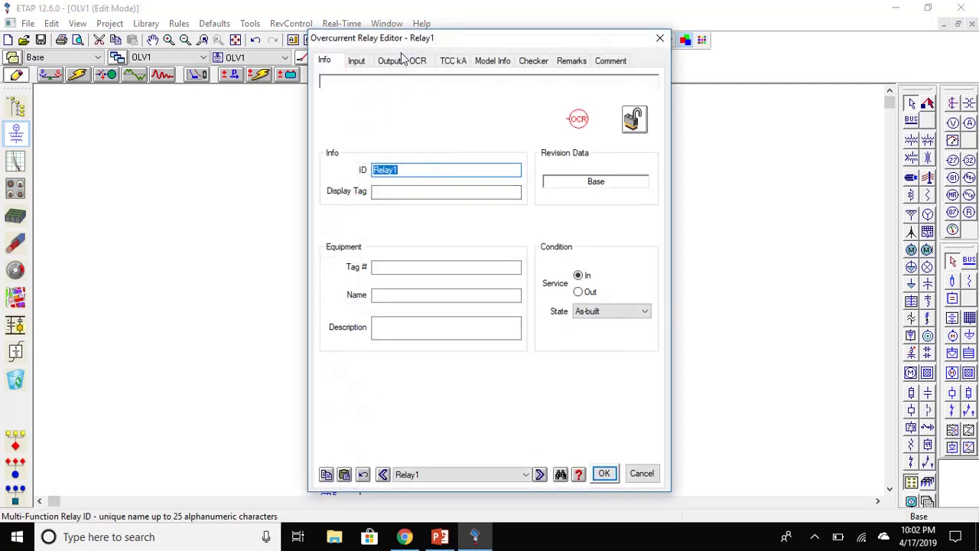
left_click(356, 63)
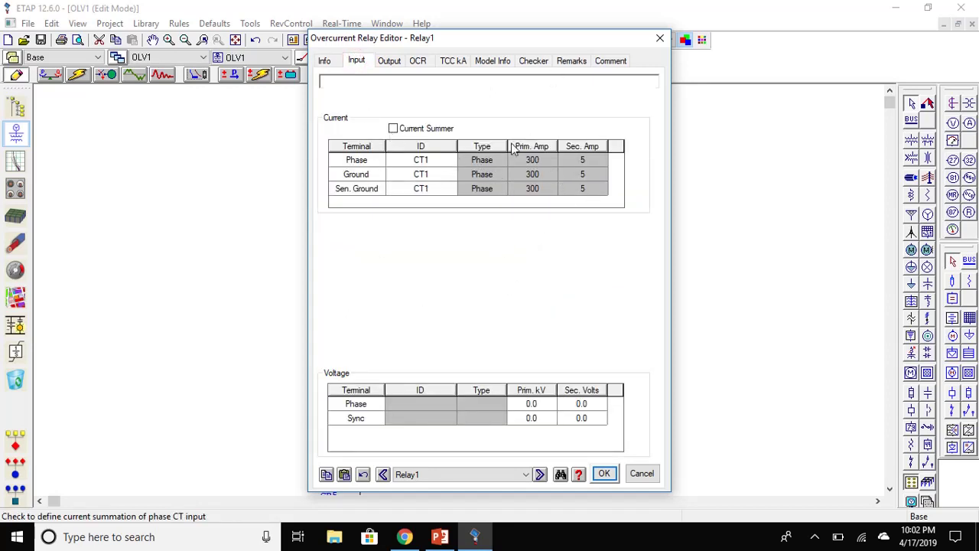
left_click(397, 63)
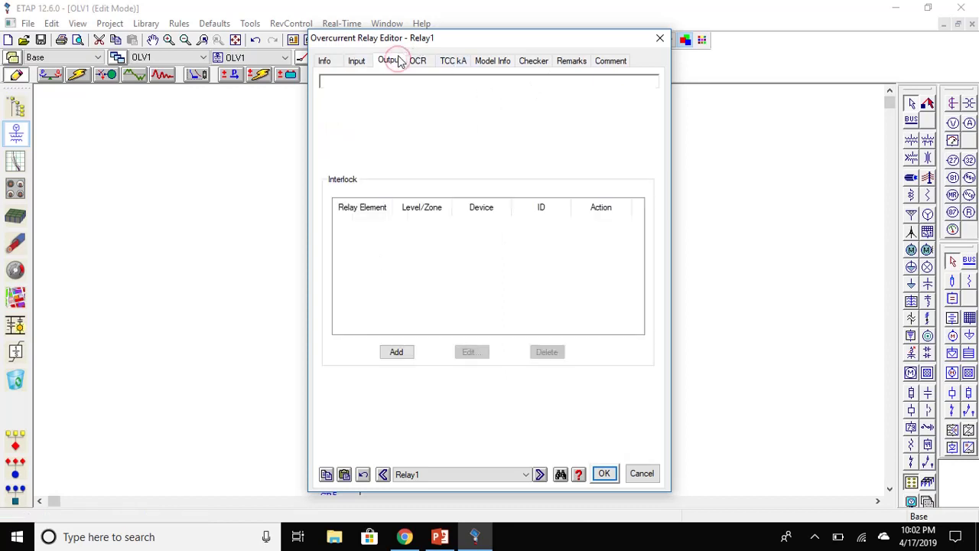
left_click(398, 351)
left_click(353, 260)
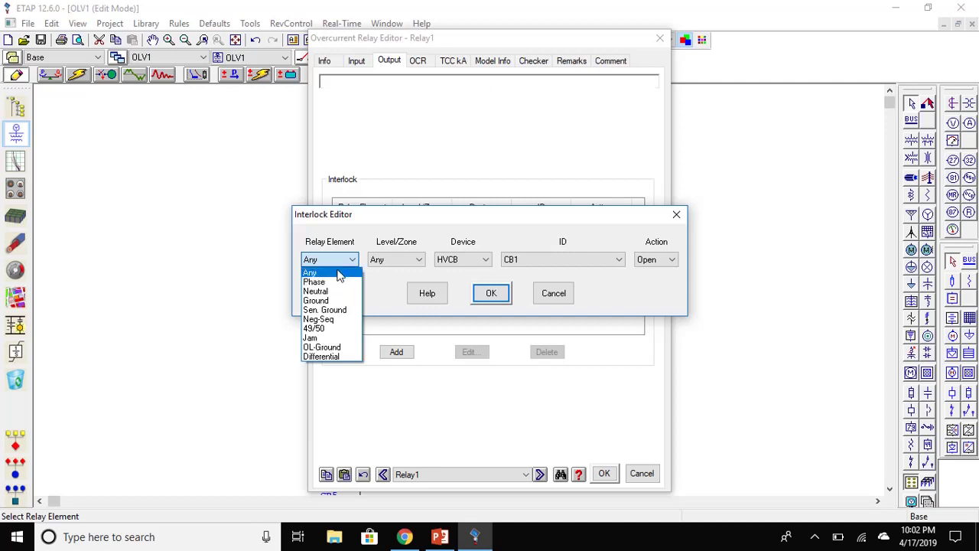
left_click(334, 283)
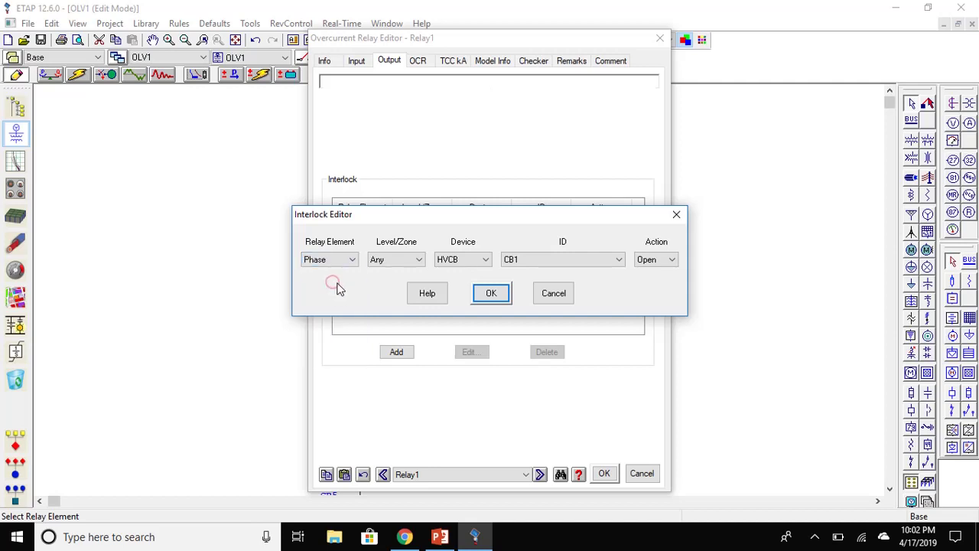
left_click(473, 262)
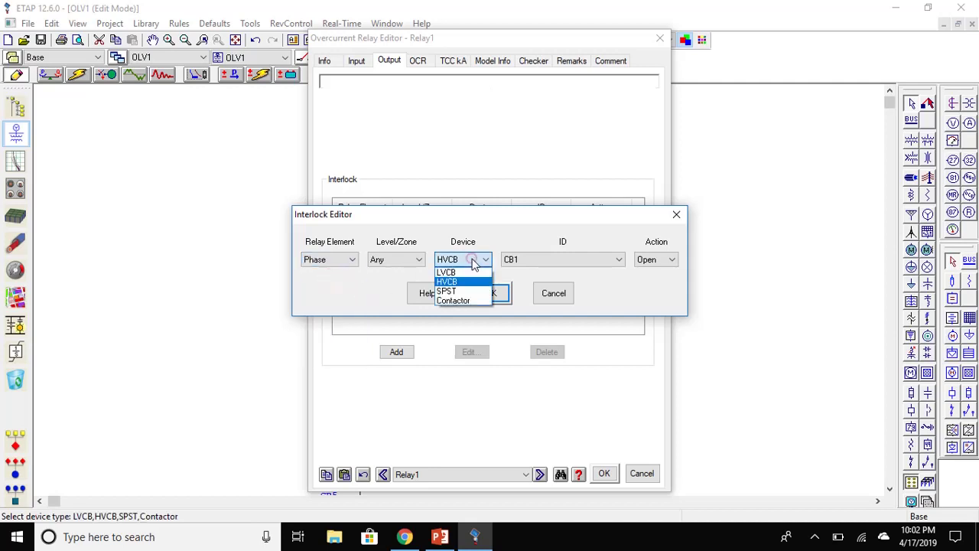
left_click(451, 282)
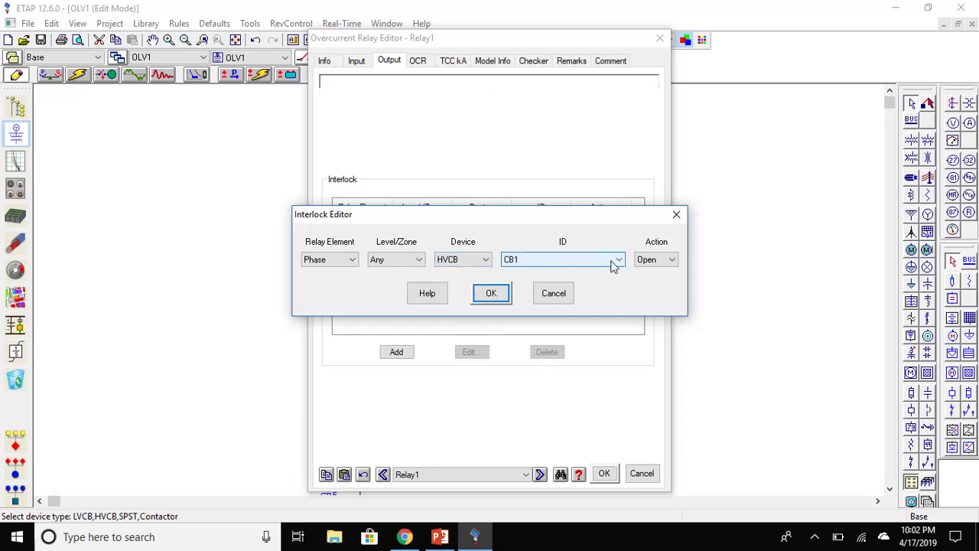
left_click(493, 293)
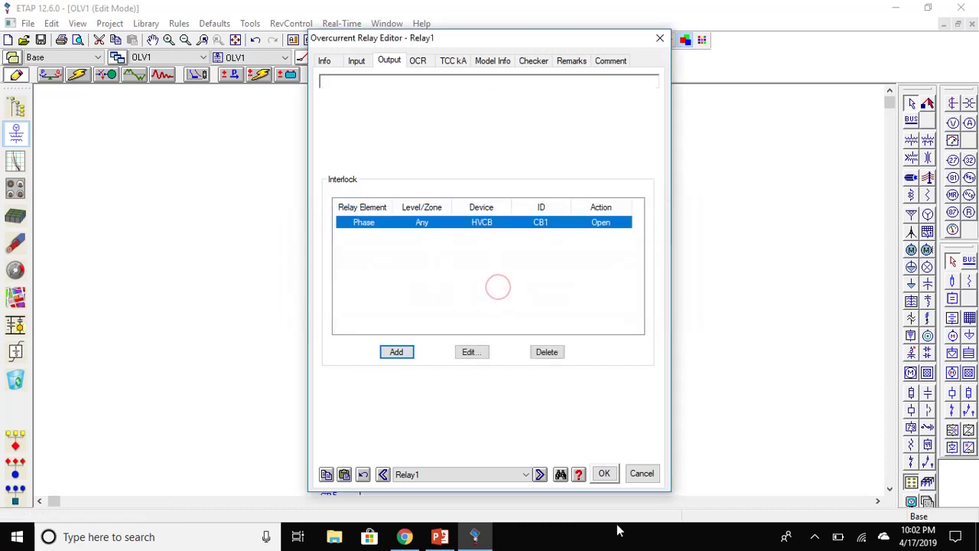
left_click(421, 62)
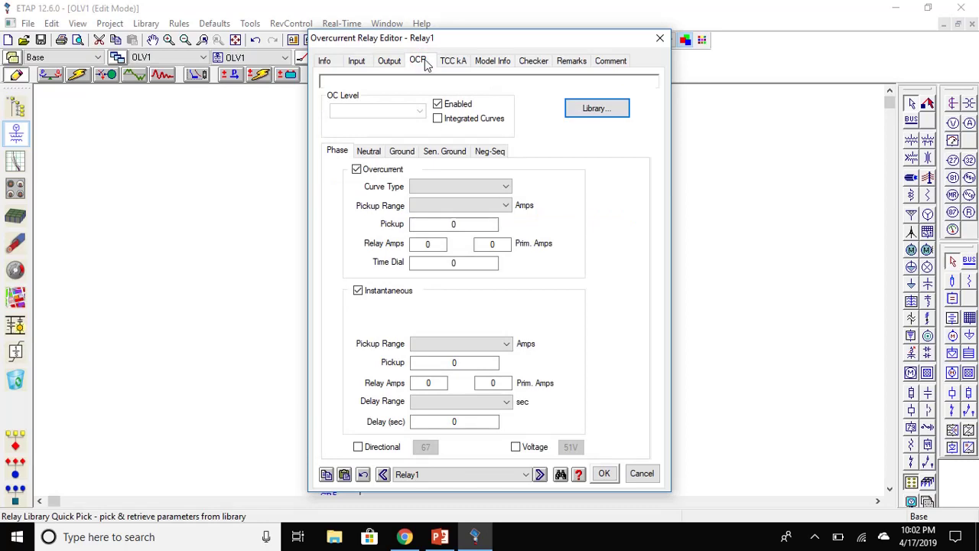
Load the Siemens 7SD52/53 model from the relay library into Relay1.
left_click(604, 113)
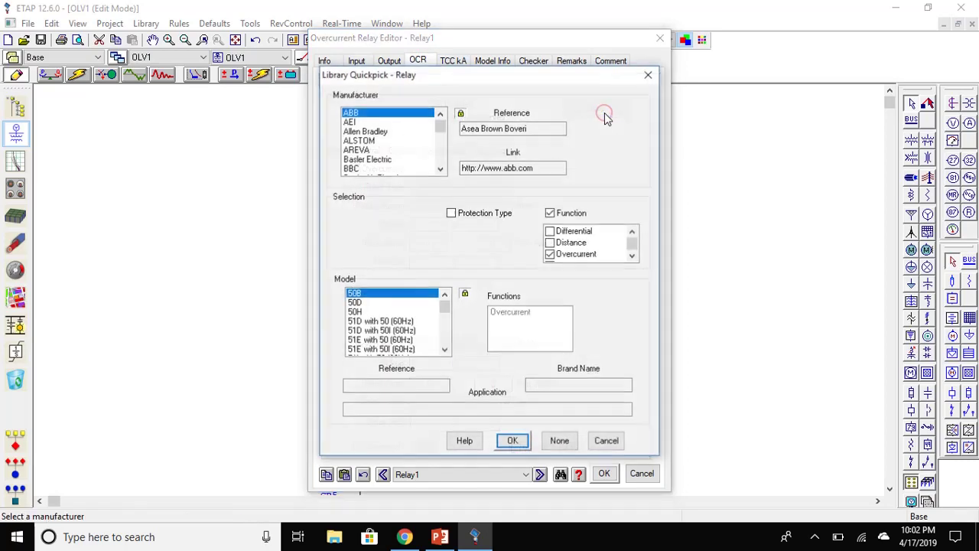
scroll(375, 137, "down", 2)
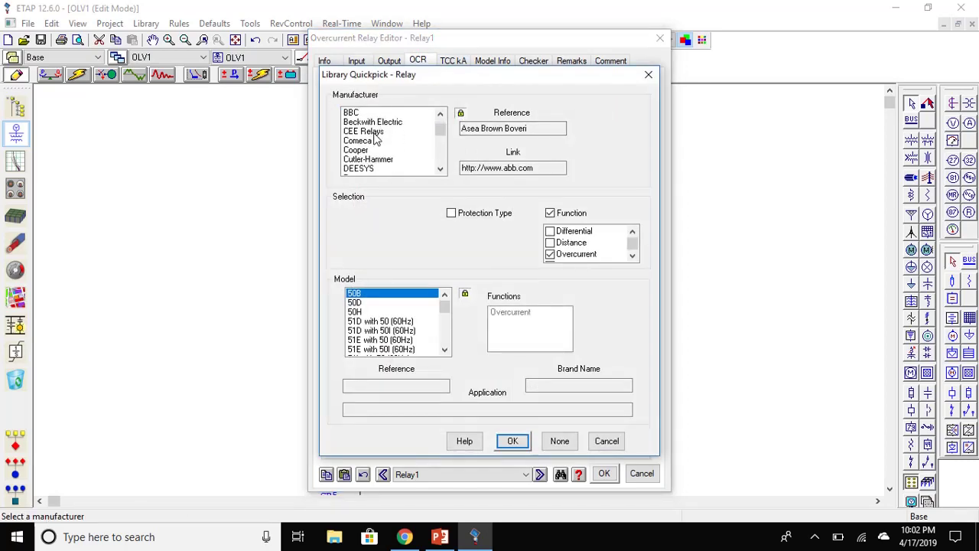
scroll(374, 138, "down", 7)
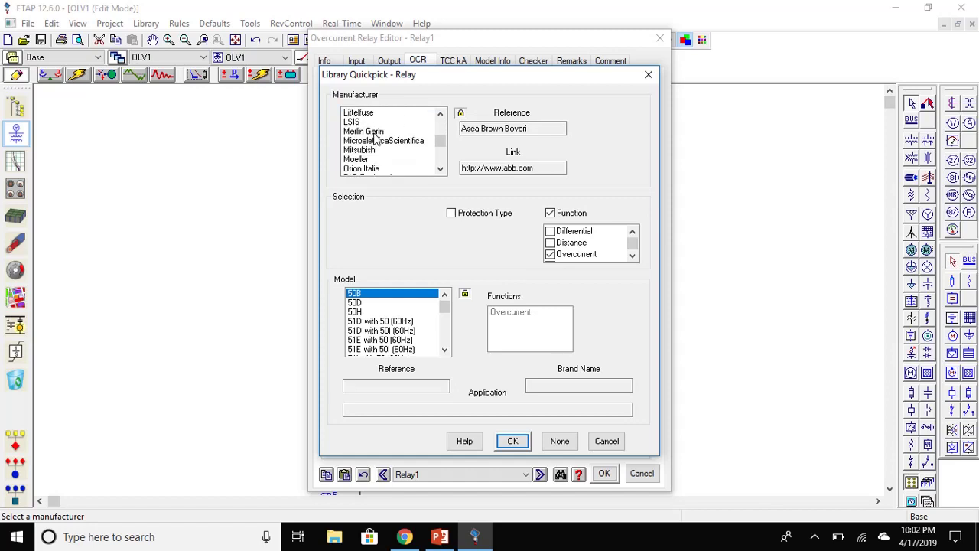
scroll(375, 138, "down", 3)
scroll(375, 137, "down", 1)
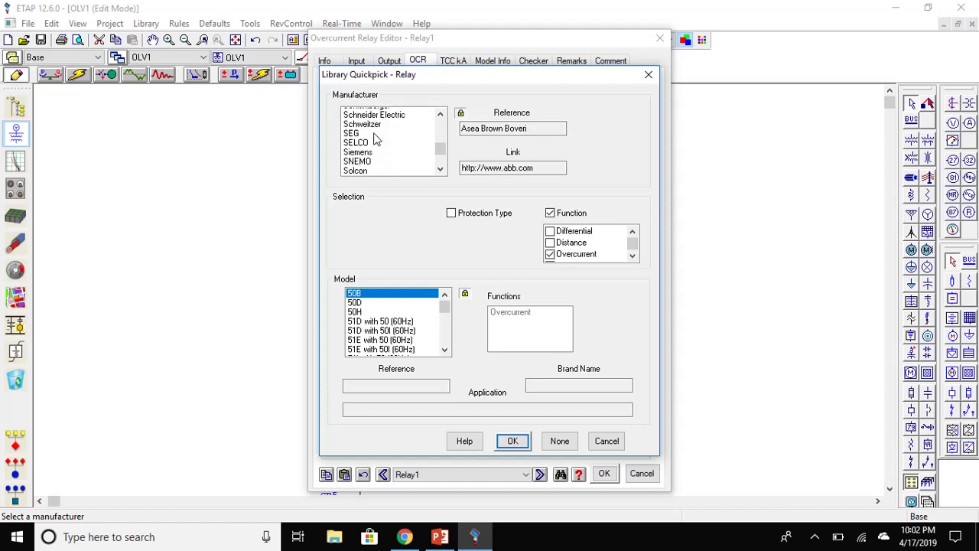
left_click(373, 150)
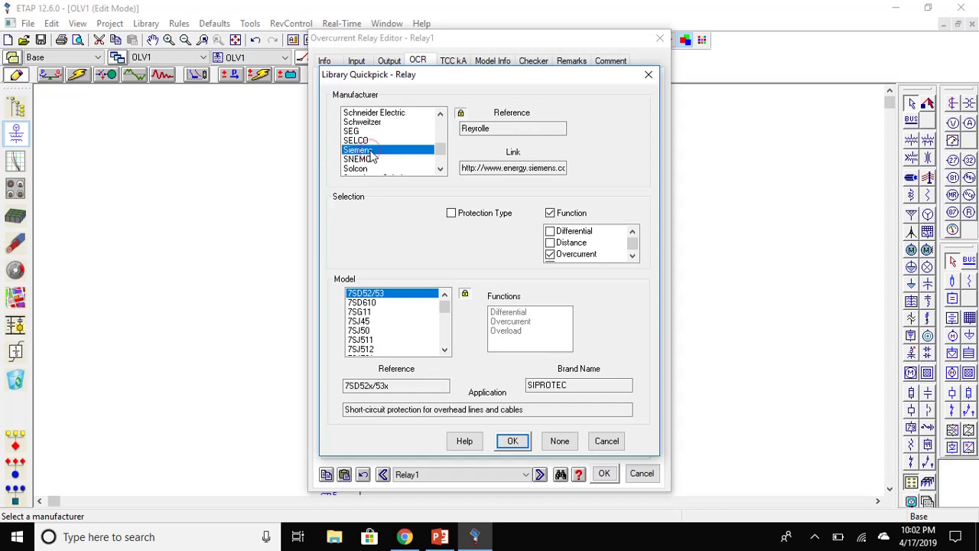
left_click(514, 440)
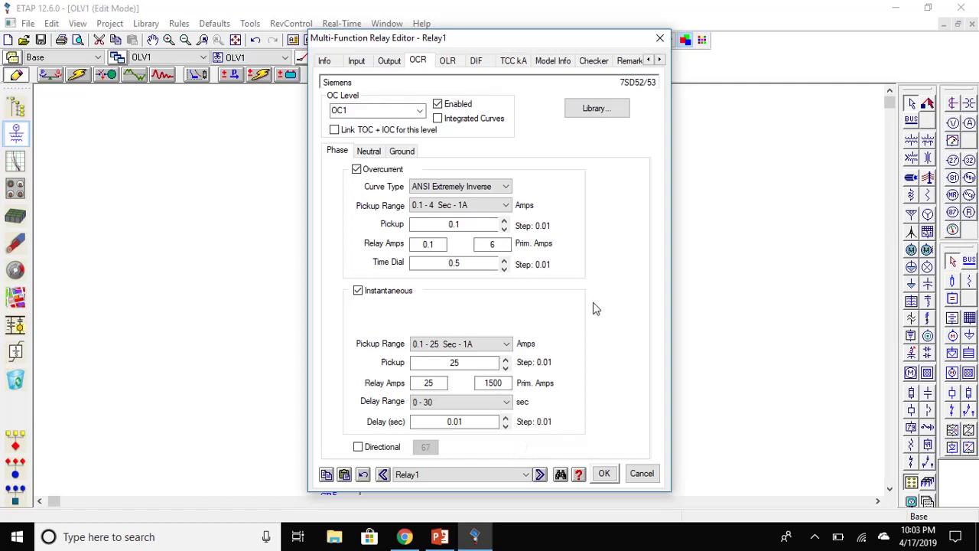
Set the phase overcurrent pickup to 1.1 and save the relay settings.
left_click(453, 226)
key("BackSpace")
type("1")
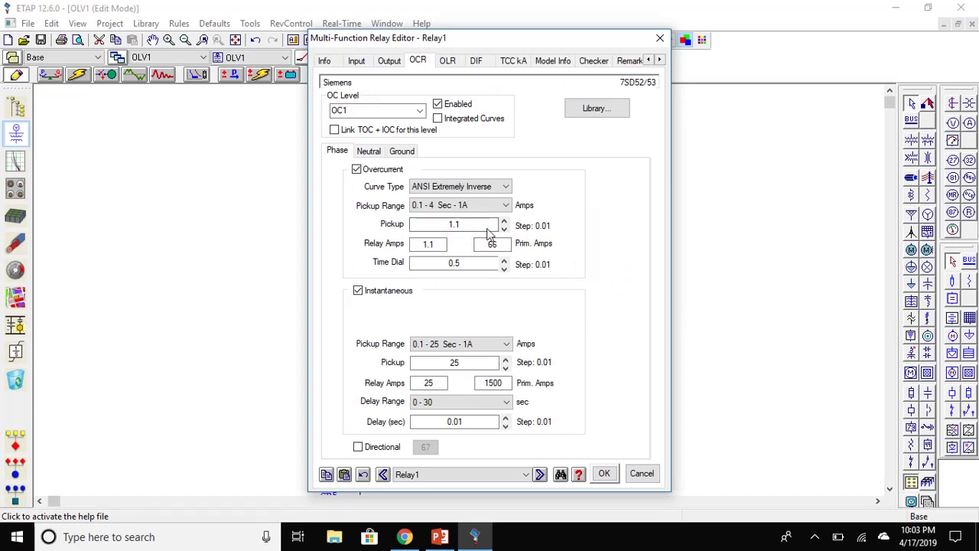
left_click(603, 474)
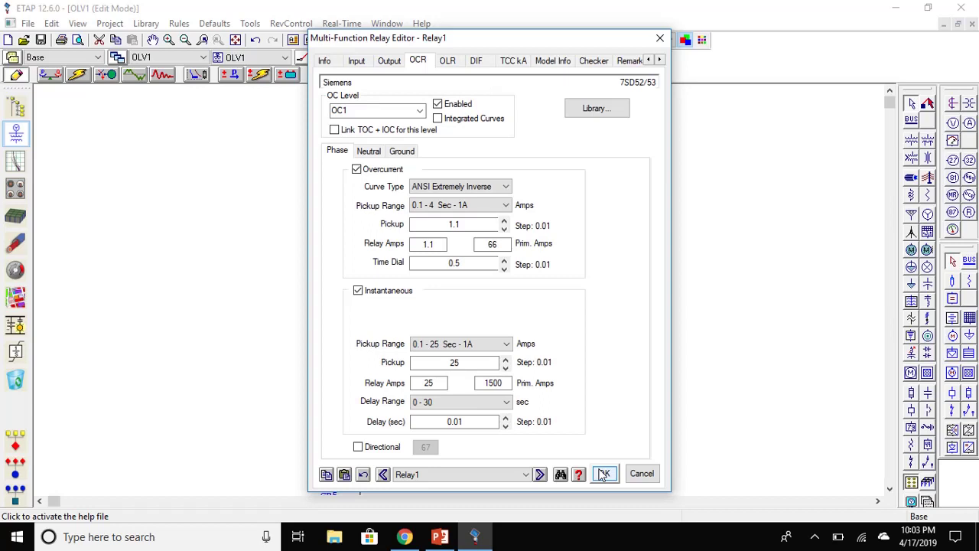
left_click(603, 474)
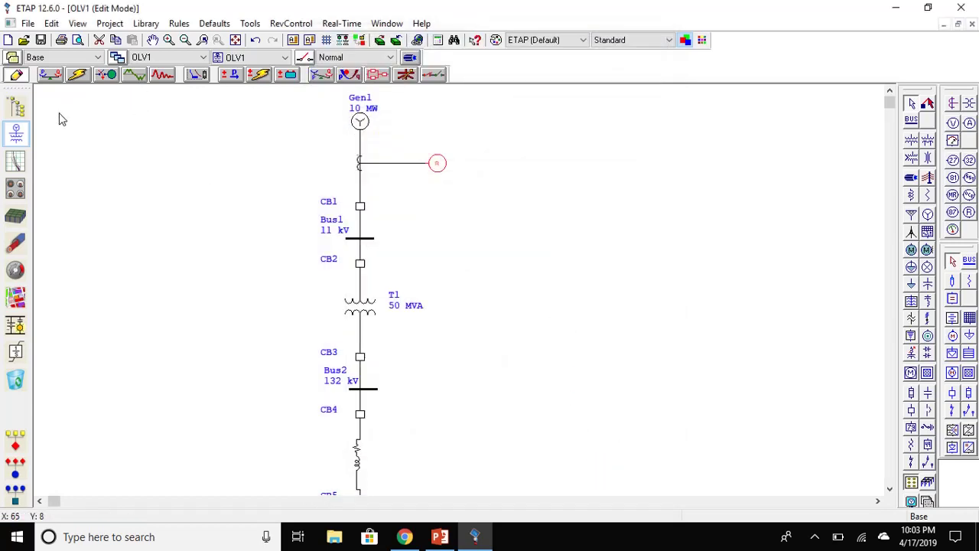
Insert a Star fault on Bus1 and view the event report showing CB1 tripping at 93.3 ms.
left_click(197, 78)
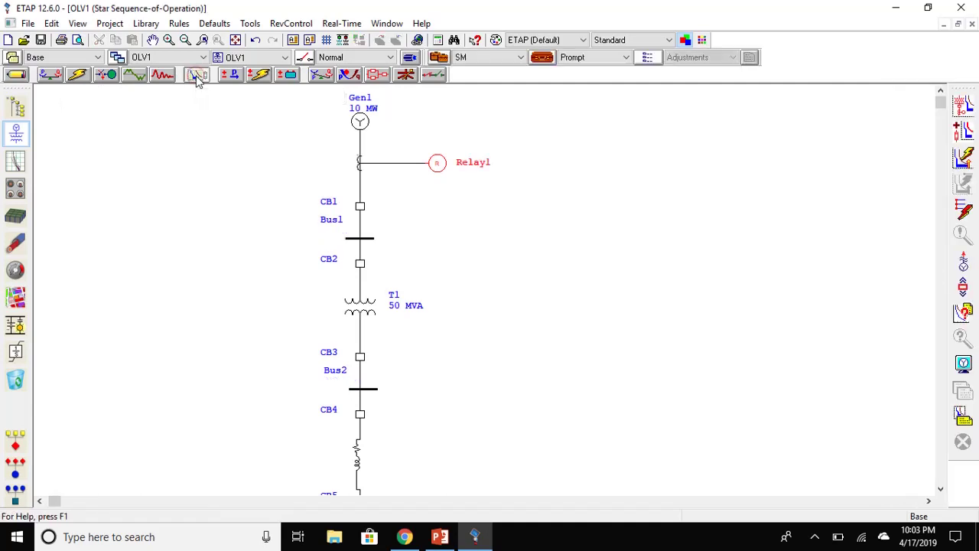
left_click(964, 208)
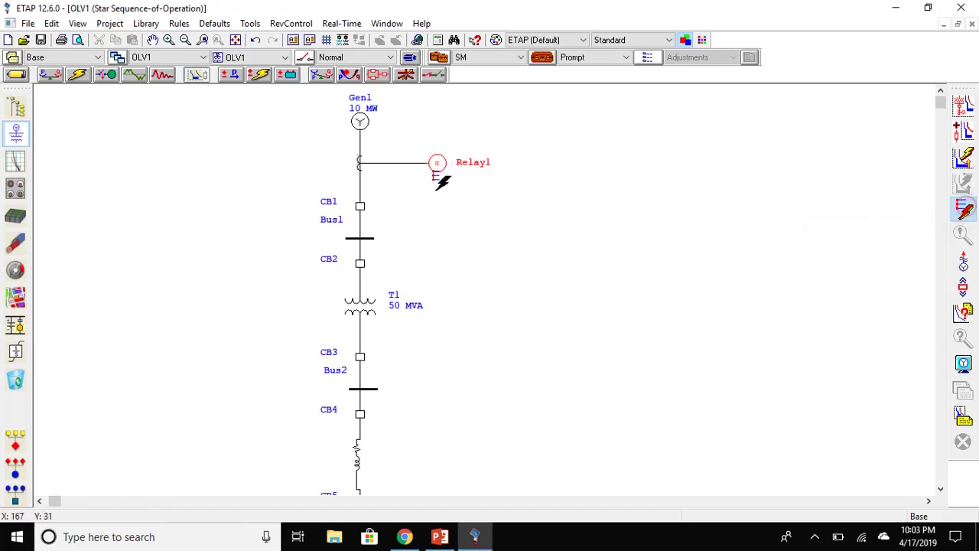
left_click(363, 239)
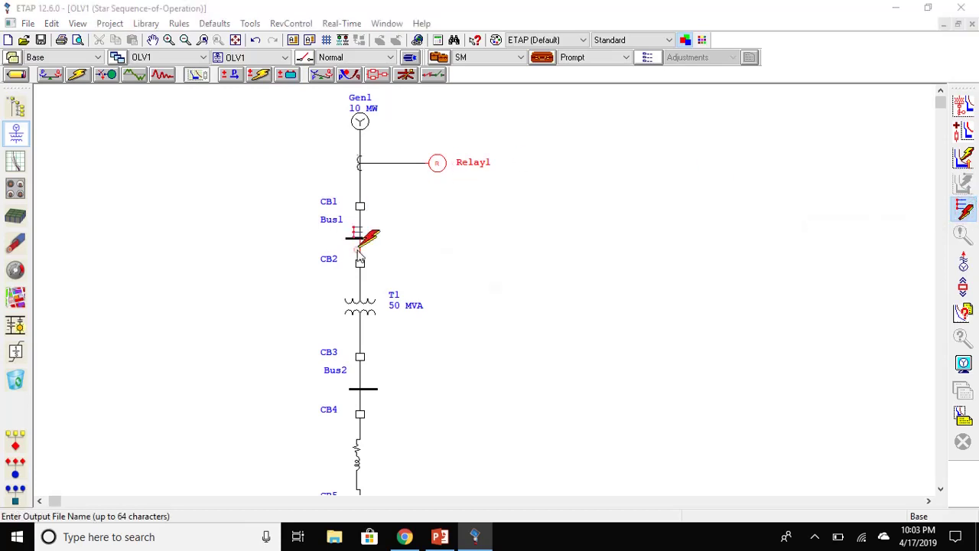
left_click(493, 286)
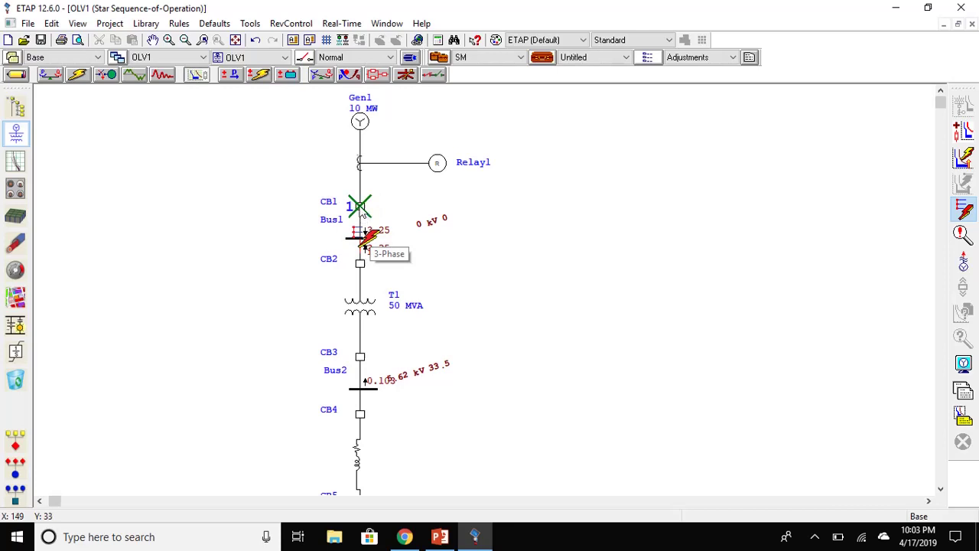
left_click(962, 233)
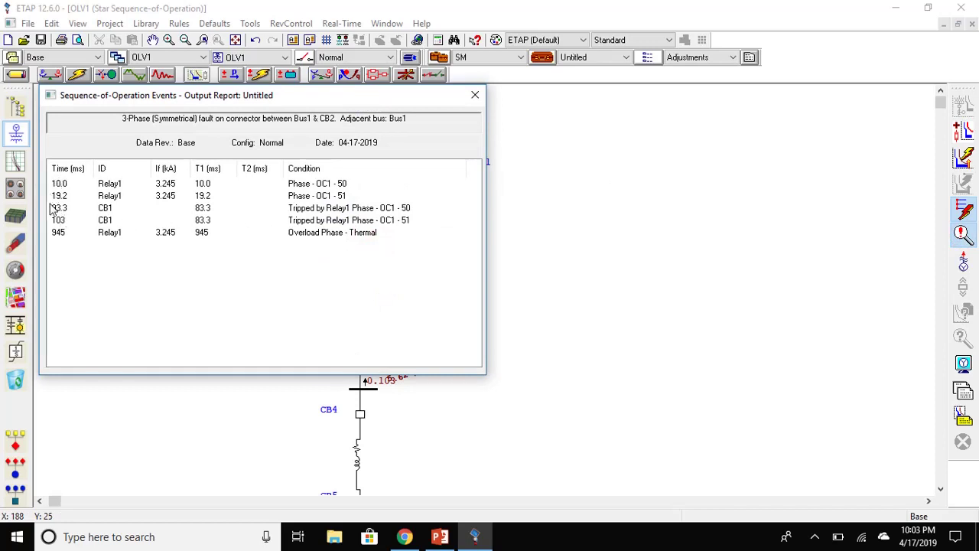
Step through the Relay1 events, CB1 trip at 93.3 ms and 103 ms, and 945 ms thermal event, then close the report.
left_click(309, 187)
left_click(306, 196)
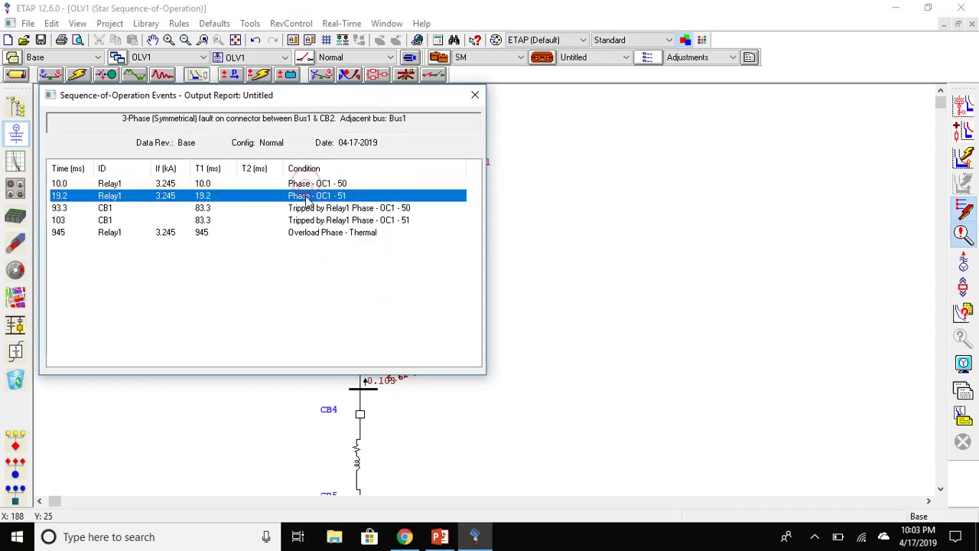
left_click(302, 208)
left_click(302, 219)
left_click(300, 233)
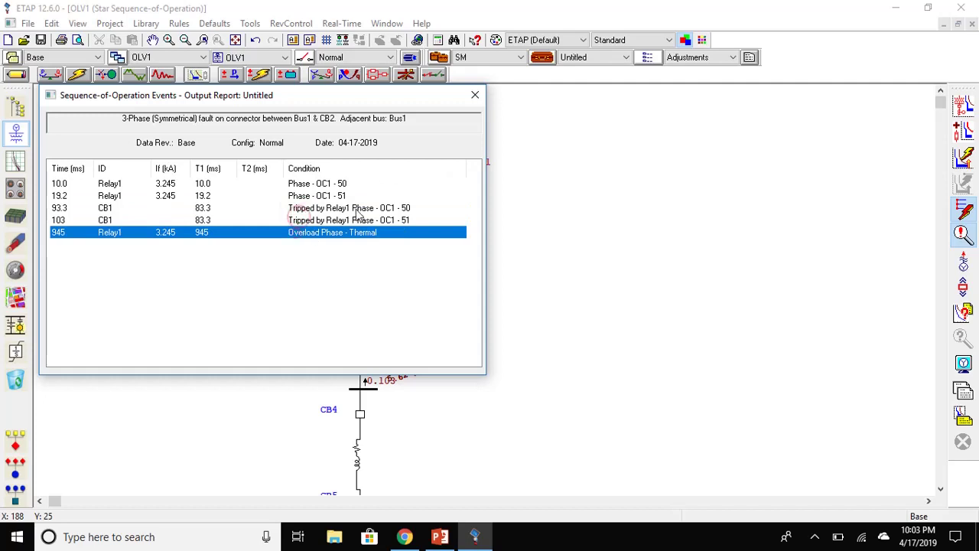
left_click(473, 96)
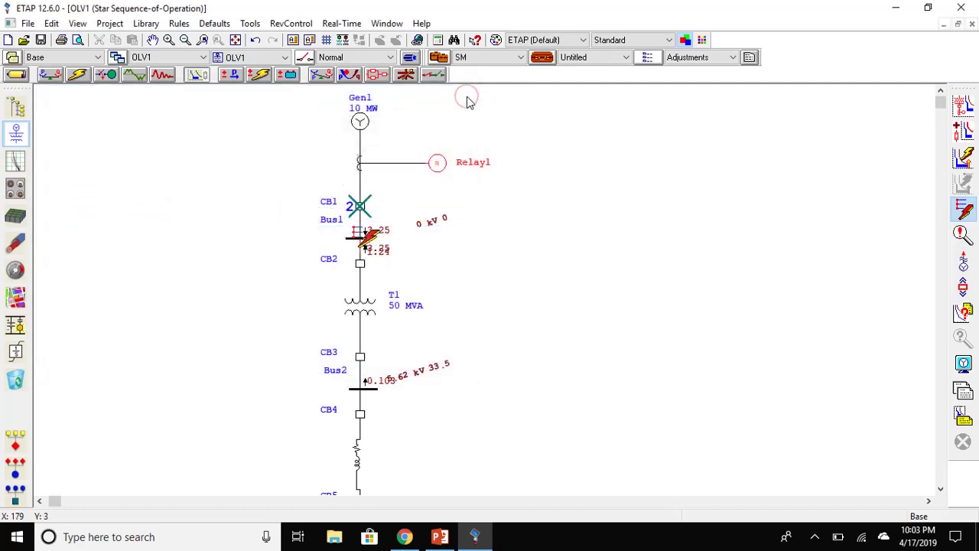